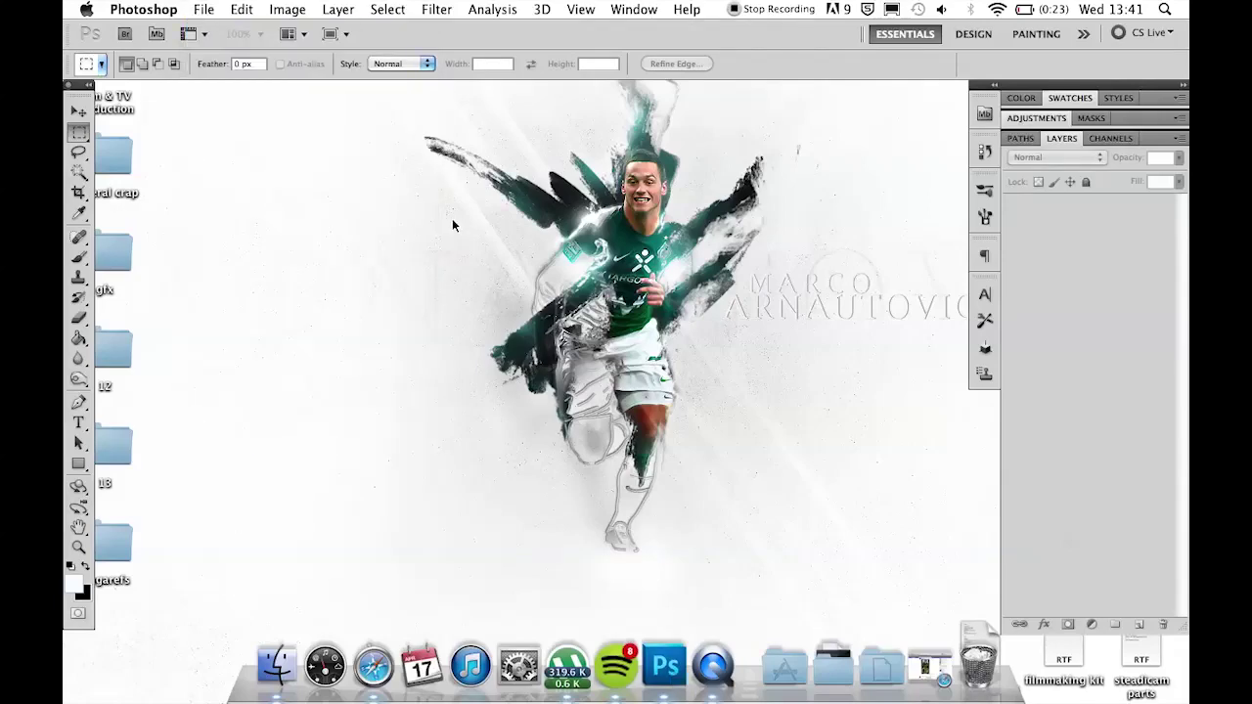
Start a new poster document and set its canvas width.
key(super+n)
click(494, 239)
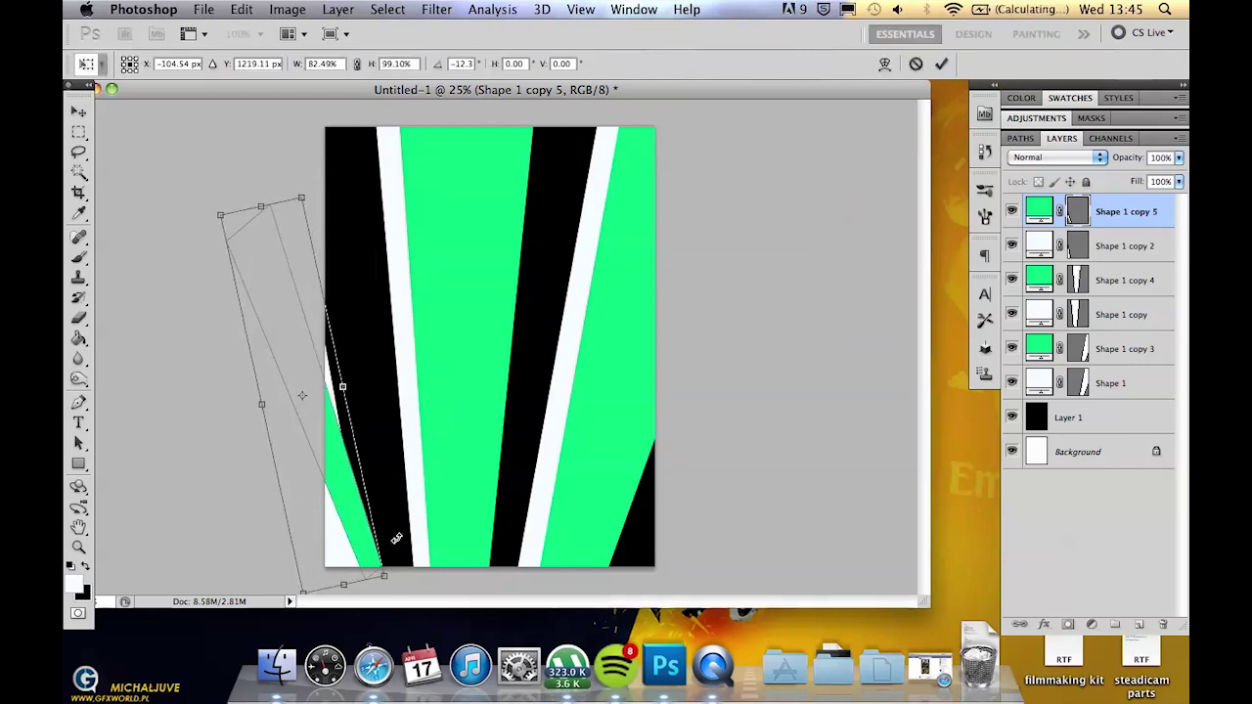
On a new layer, stamp dark splatters at the top left and bottom right.
key(b)
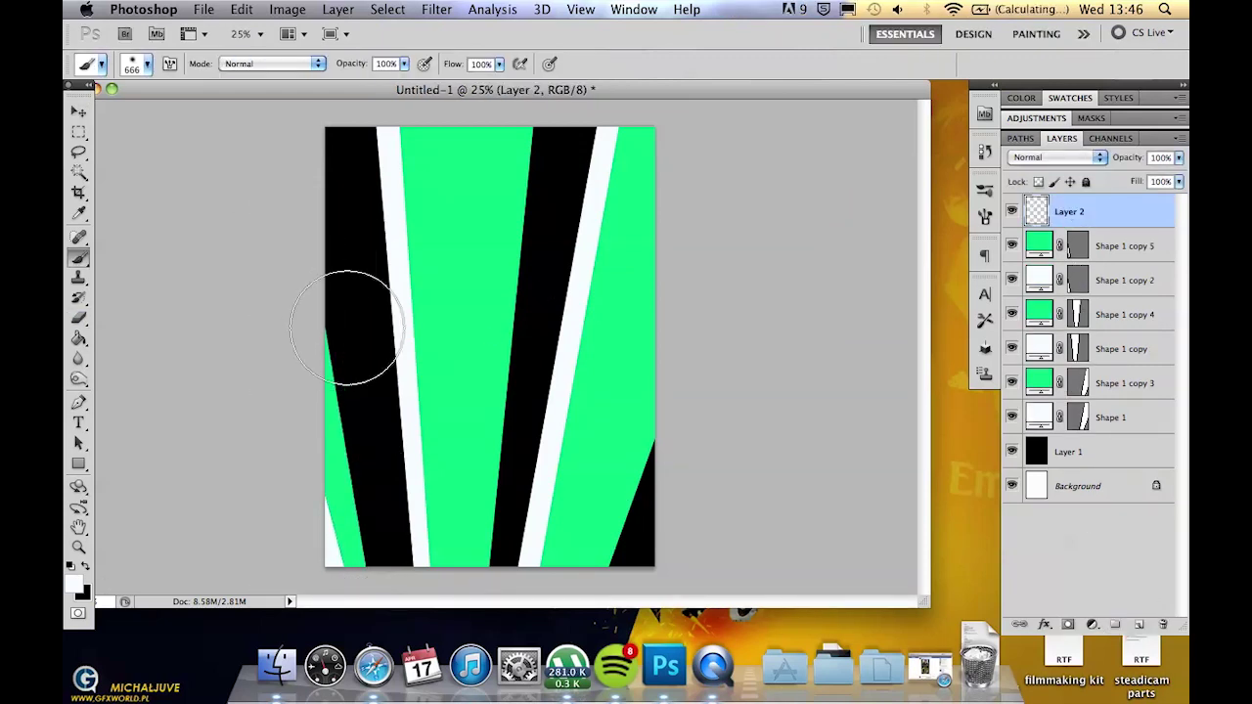
right_click(504, 454)
click(86, 567)
click(602, 524)
click(401, 141)
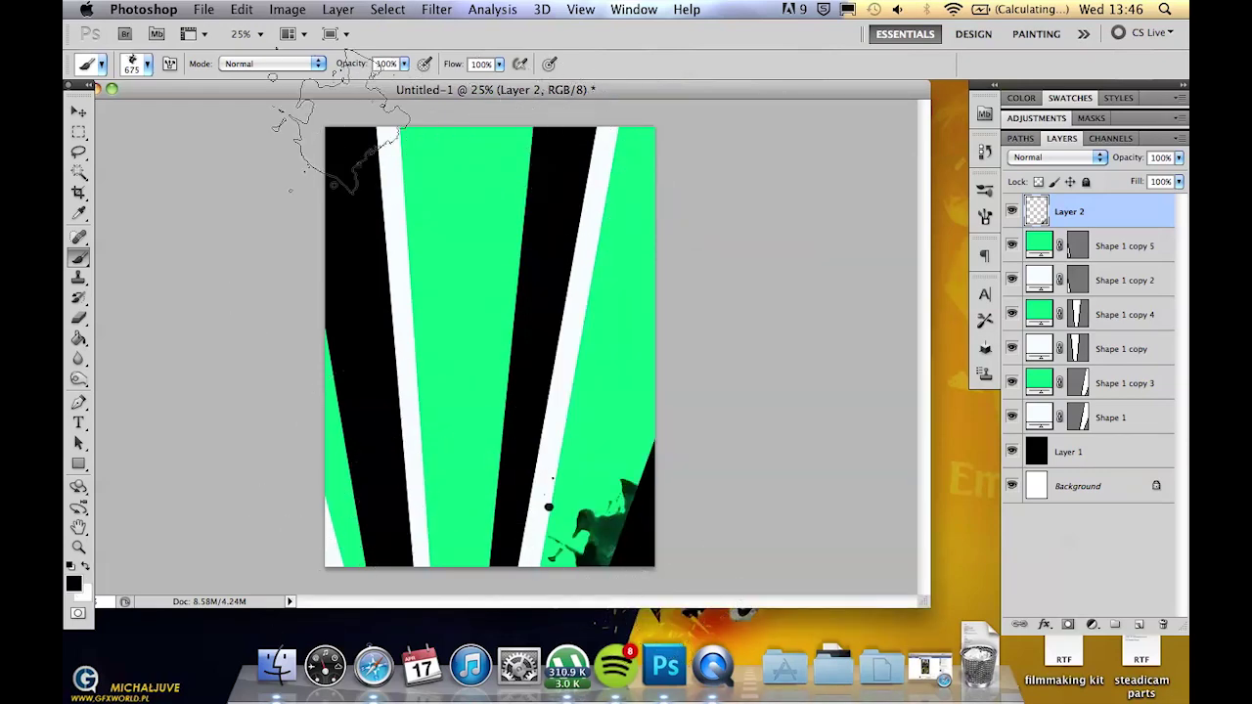
Add two more layers and stamp further dark splatters across the stripes with varied brush tips.
key(ctrl+shift+alt+n)
right_click(557, 252)
click(362, 548)
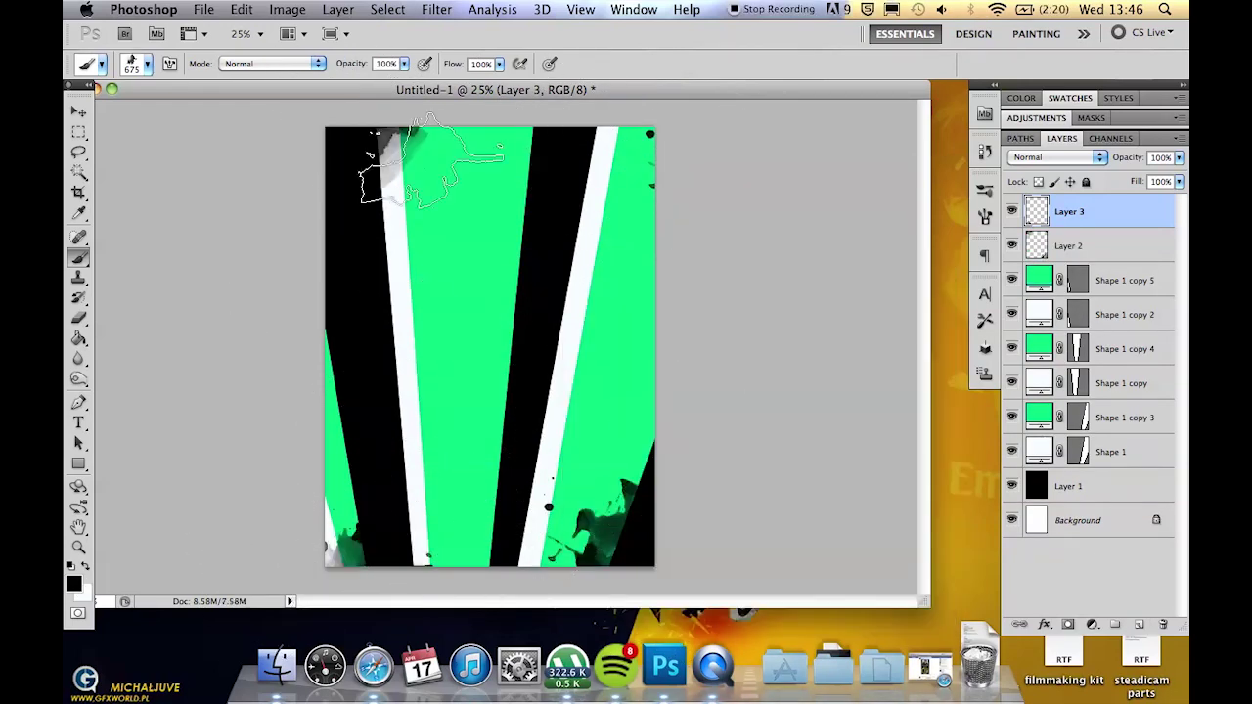
click(396, 168)
right_click(616, 249)
click(509, 171)
right_click(622, 469)
click(704, 555)
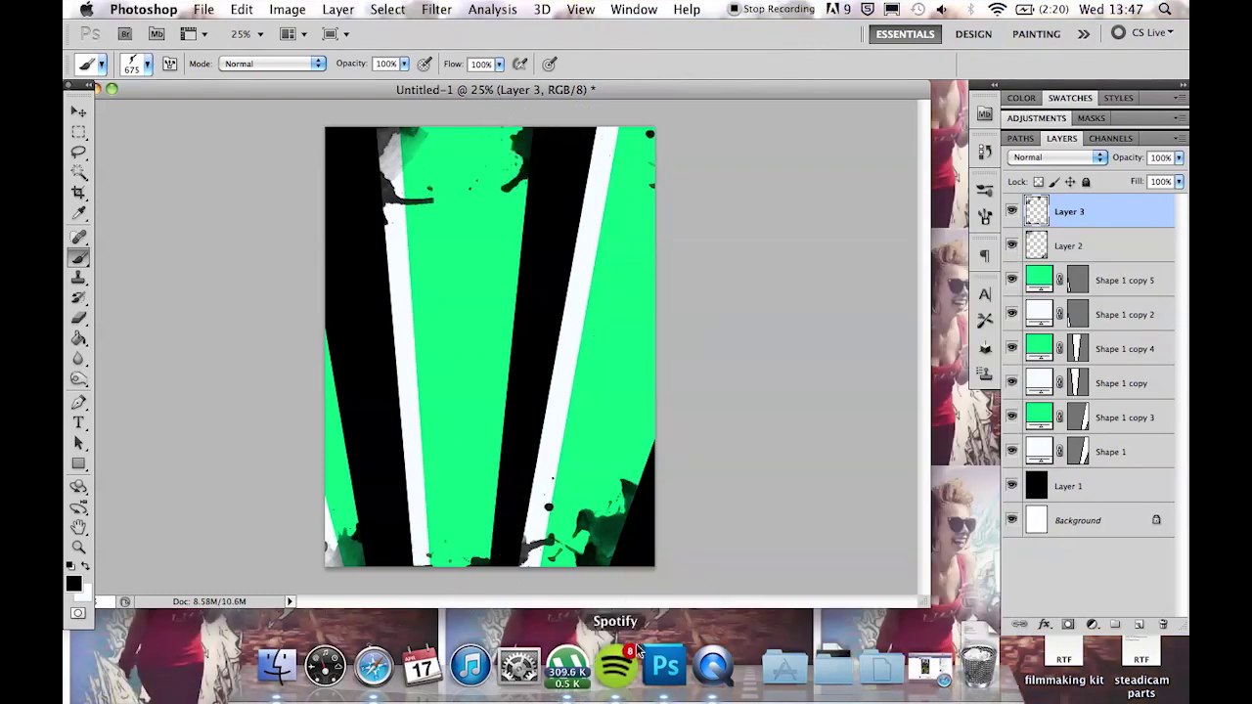
key(ctrl+shift+alt+n)
click(387, 295)
right_click(550, 416)
click(533, 411)
On another new layer, switch to white and stamp white splatters across the stripes.
key(ctrl+shift+alt+n)
click(73, 584)
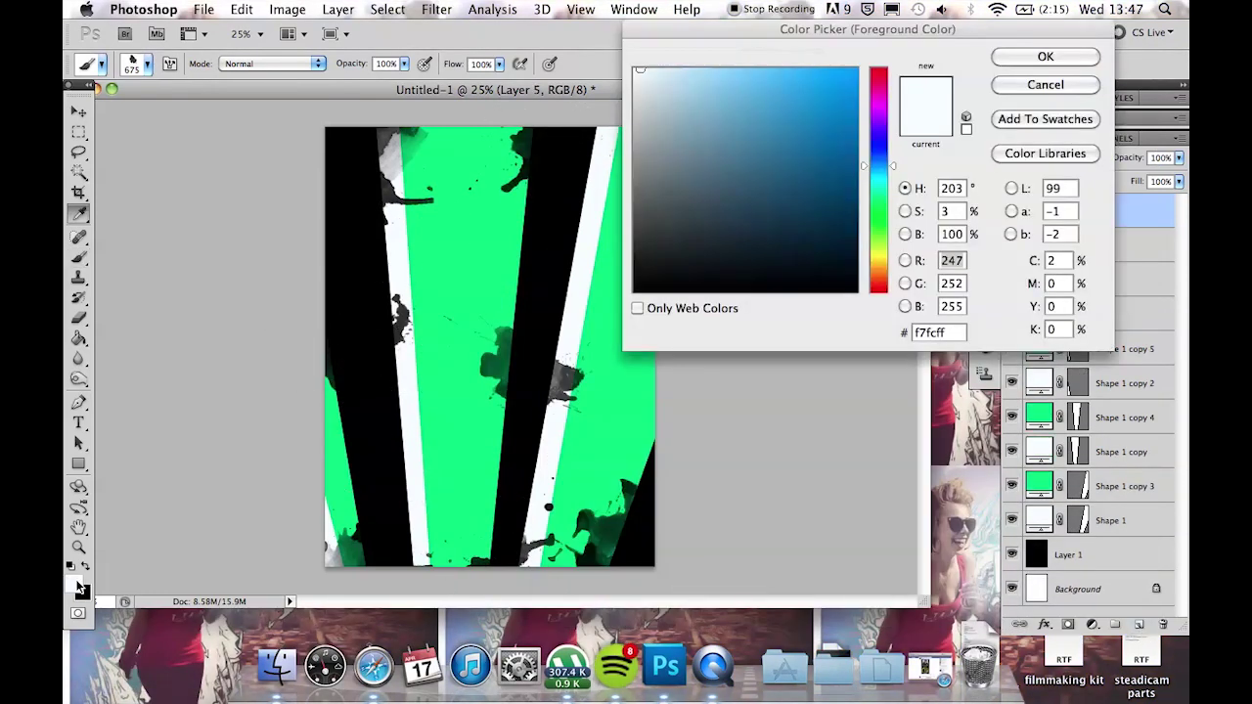
key(Return)
right_click(616, 252)
click(388, 270)
right_click(600, 253)
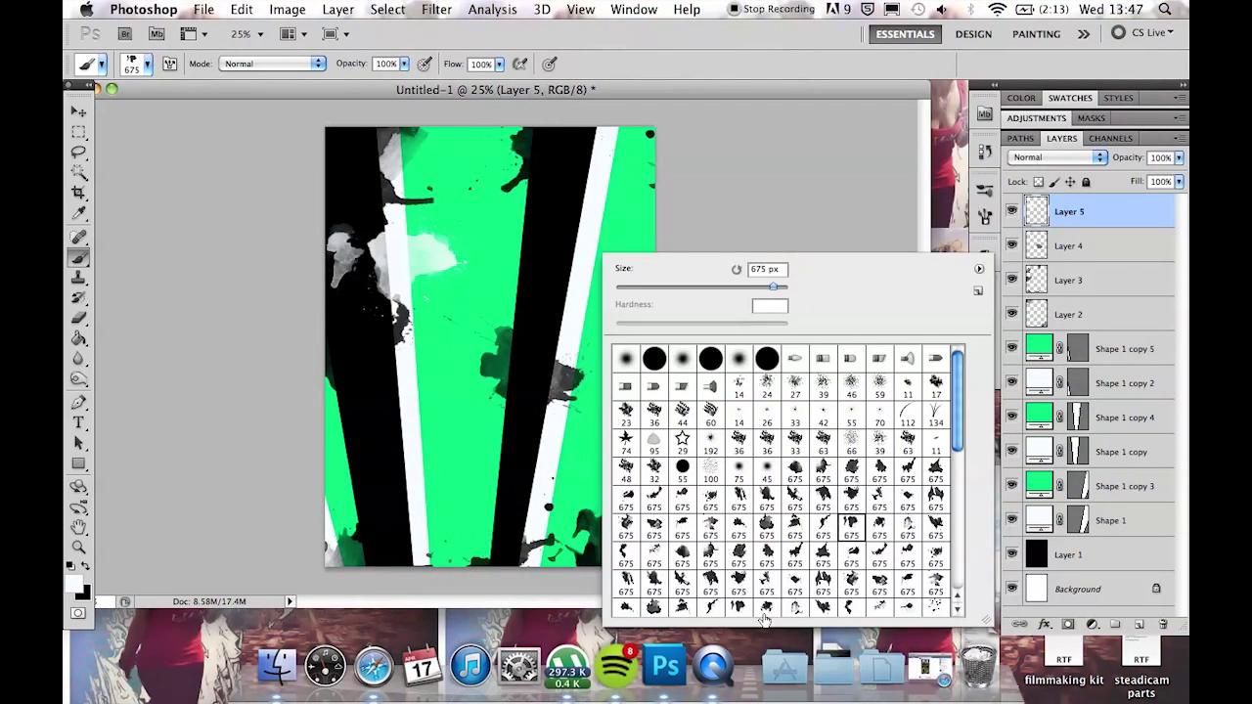
click(411, 548)
click(645, 152)
right_click(657, 252)
click(543, 413)
click(362, 354)
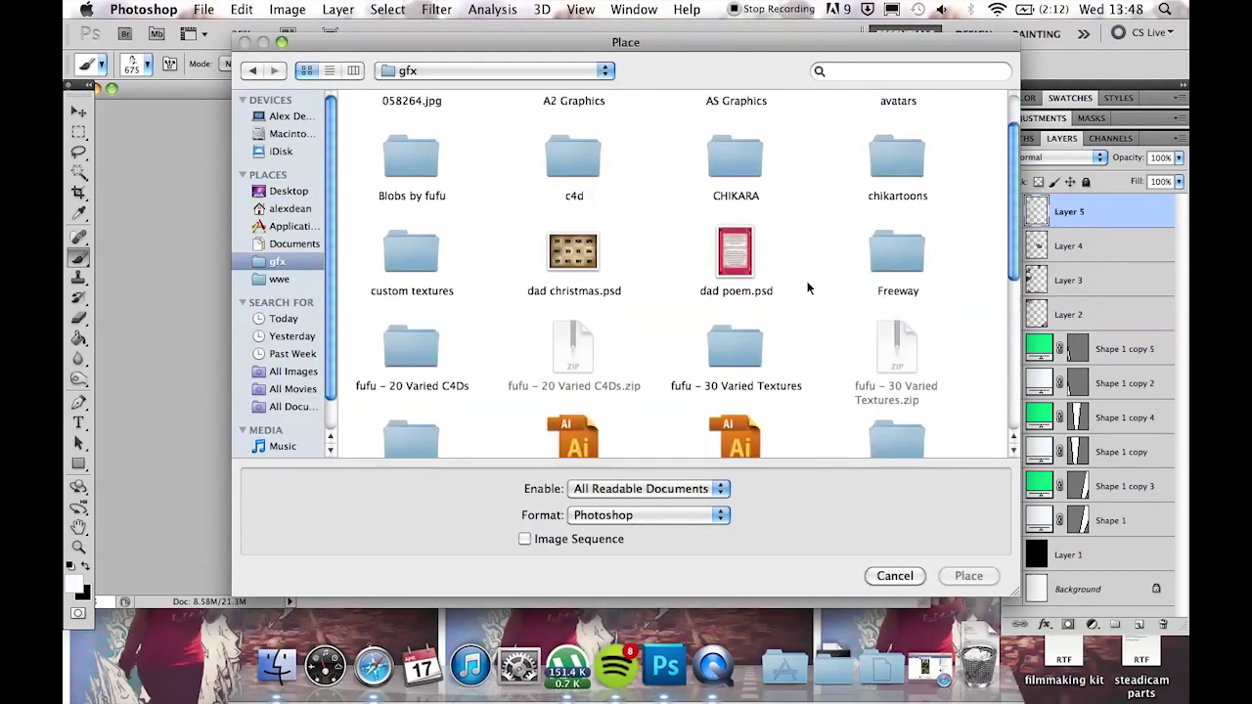
Place the 'green ant 1' drawing and scale it up to fill the poster.
double_click(808, 285)
key(Return)
drag(479, 358, 488, 373)
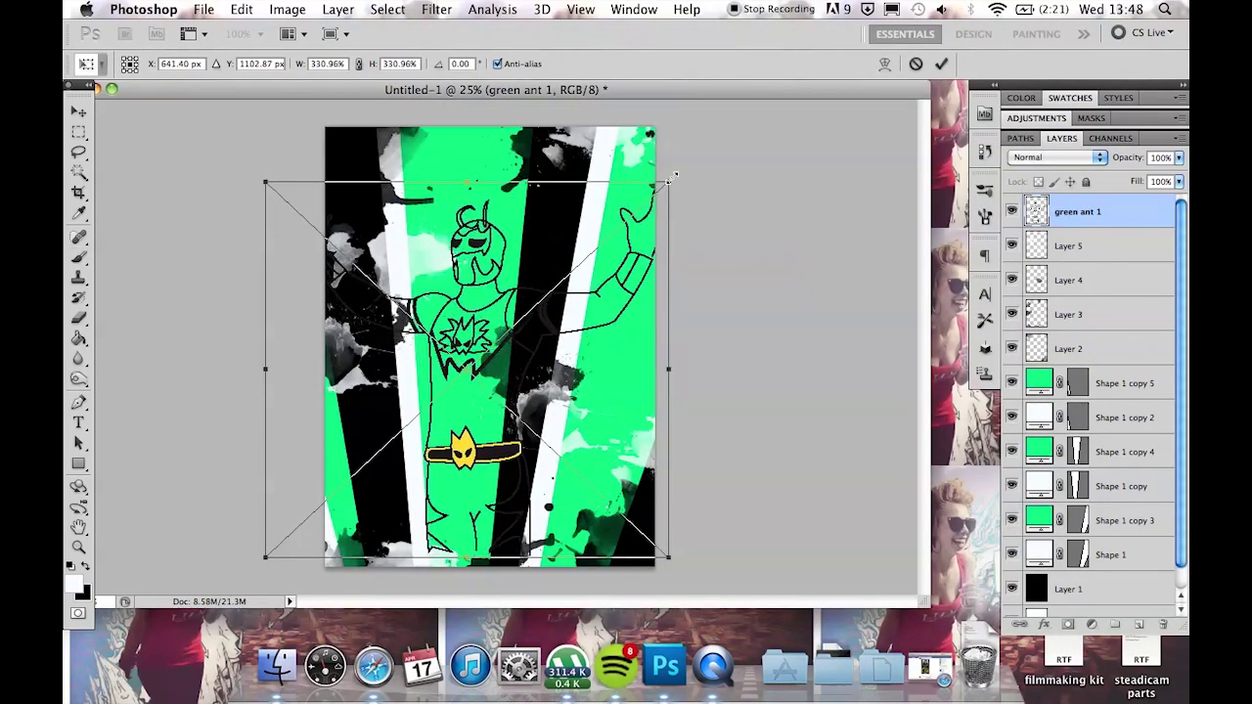
key(Return)
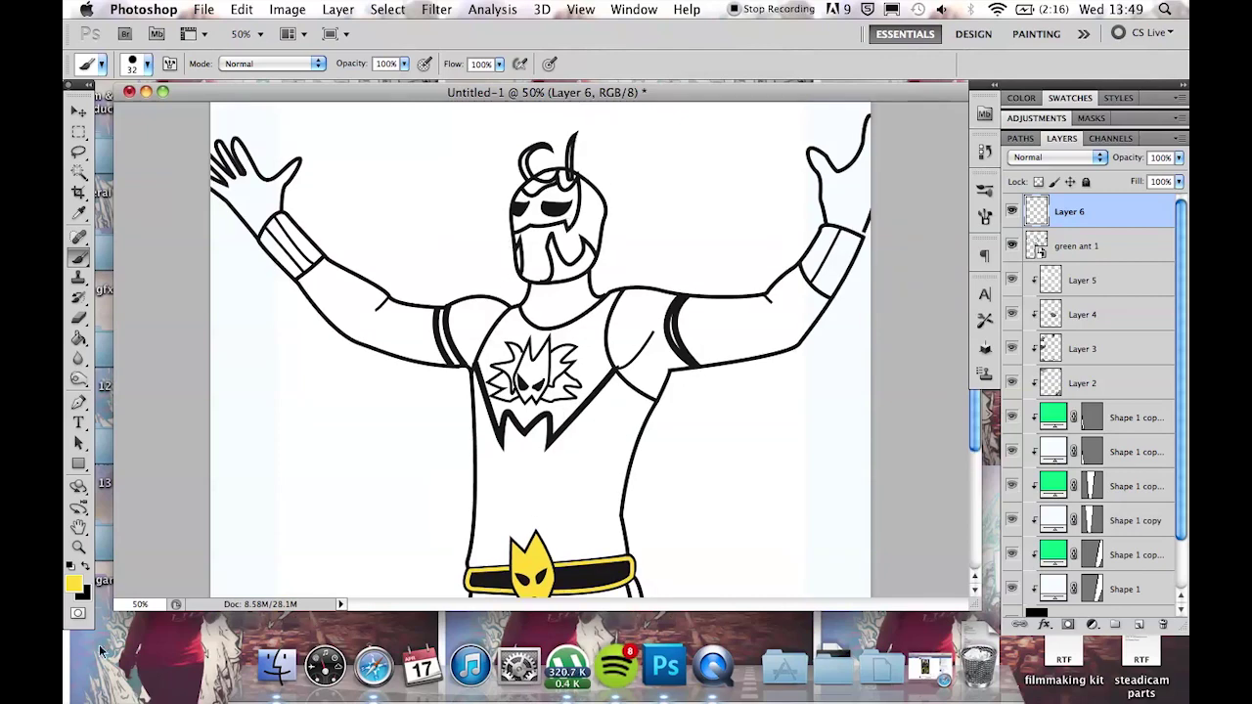
Move Layer 6 beneath the 'green ant 1' line art so the mask's eyes show.
right_click(639, 232)
drag(1057, 236, 1058, 240)
right_click(647, 244)
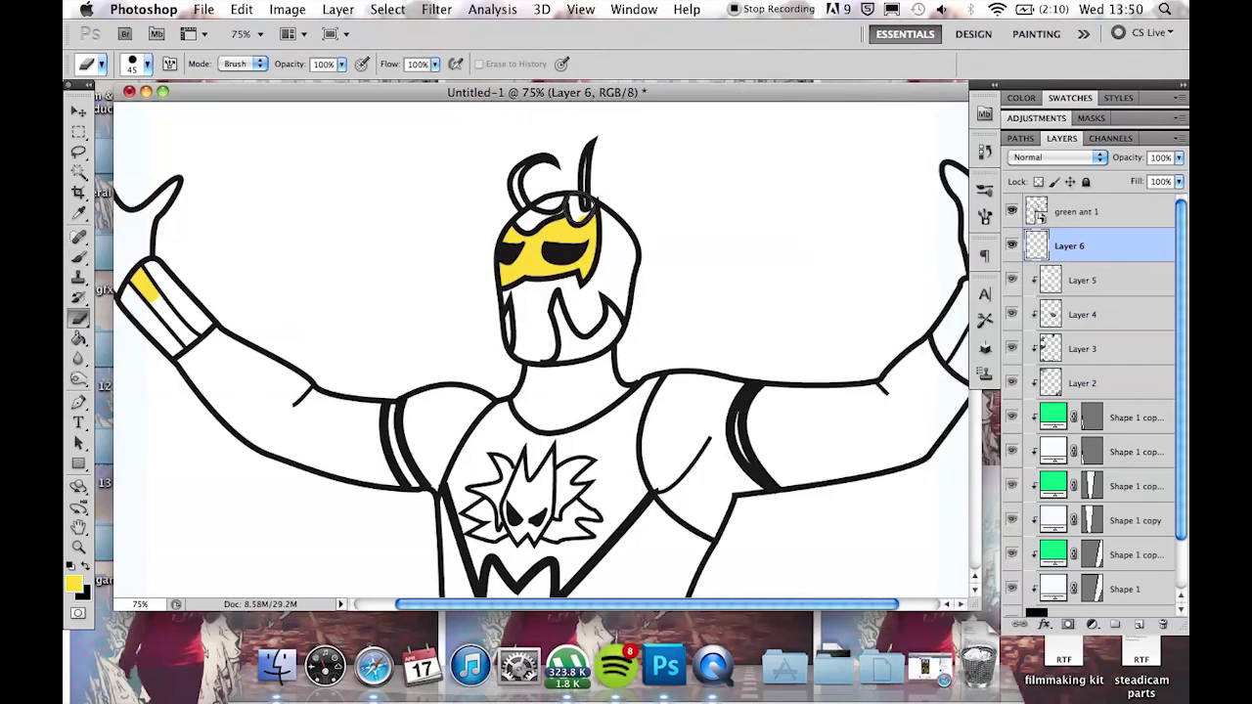
scroll(660, 328, down, 5)
drag(511, 366, 516, 381)
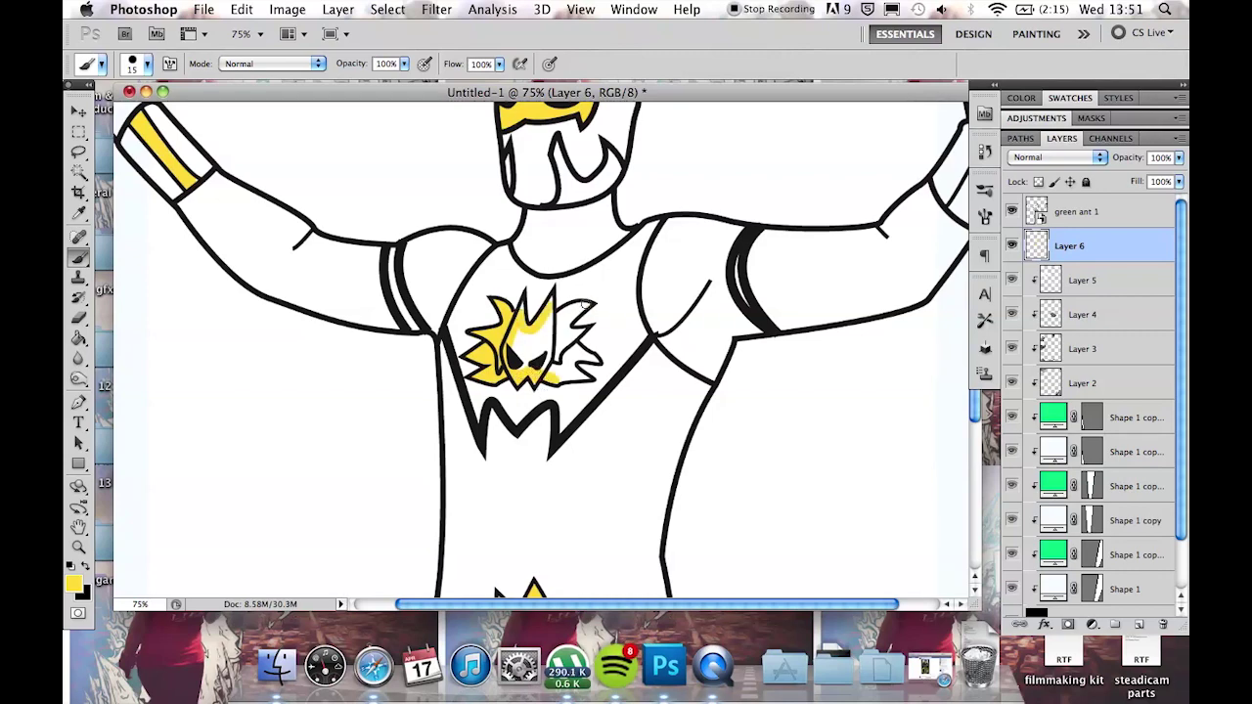
Paint yellow into the chest emblem using a finer brush.
drag(565, 332, 573, 334)
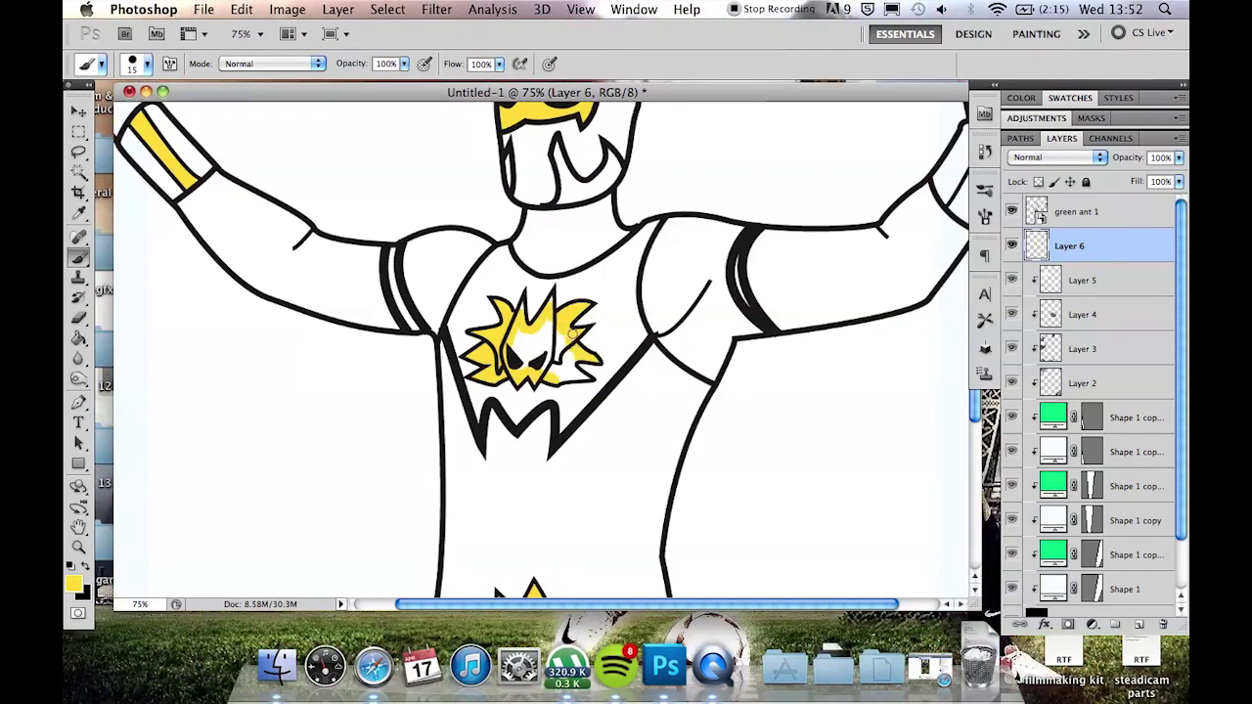
right_click(645, 252)
double_click(785, 359)
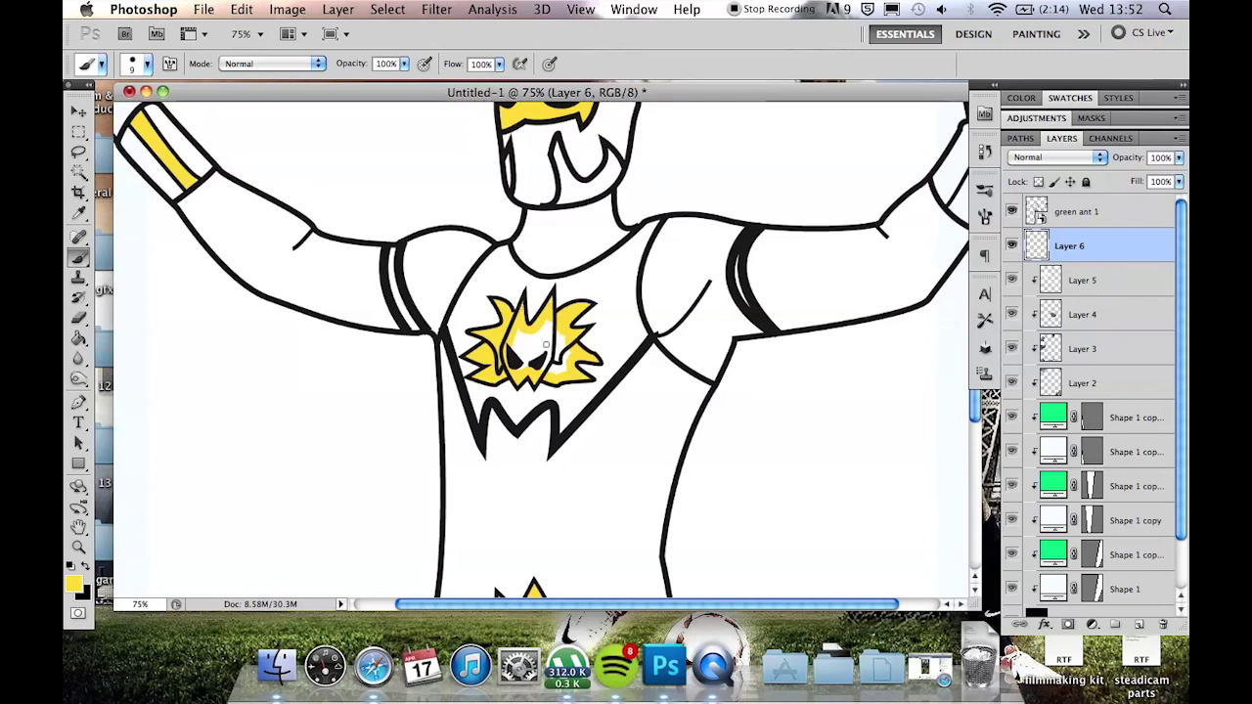
click(1138, 624)
Paint the vest yellow on Layer 7, then move it below Layer 6.
click(73, 584)
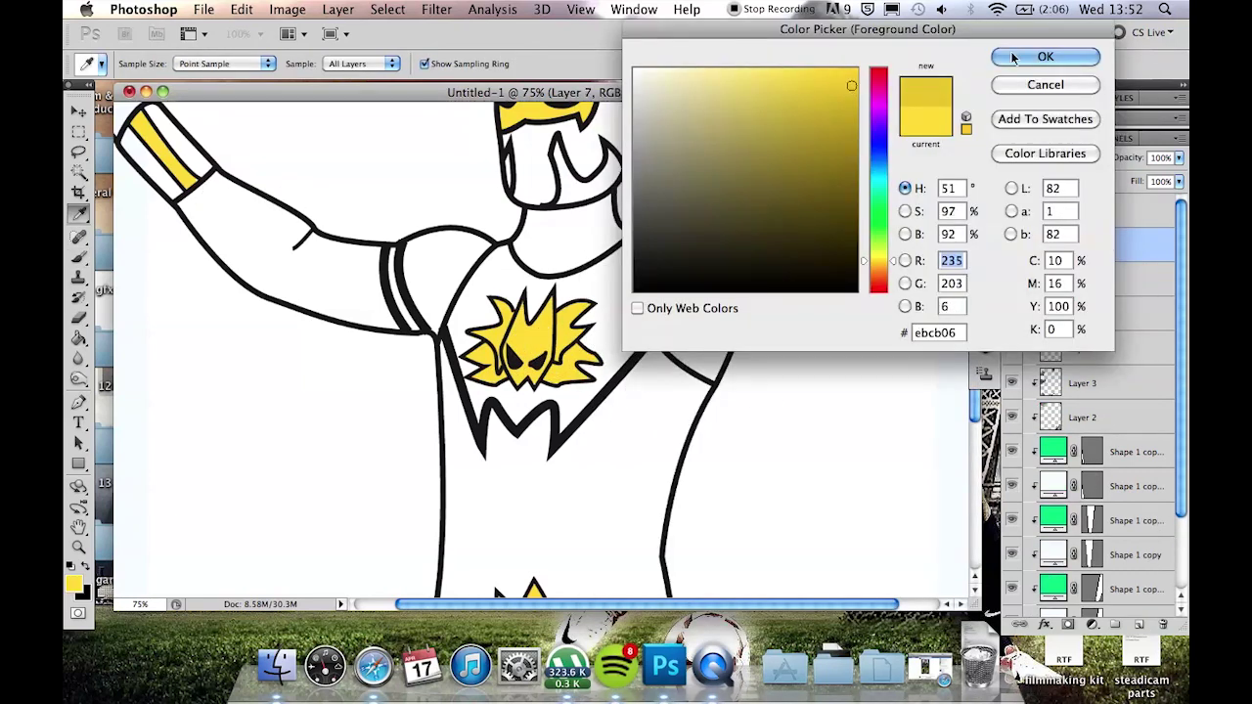
click(1121, 52)
drag(455, 334, 491, 282)
drag(491, 392, 497, 353)
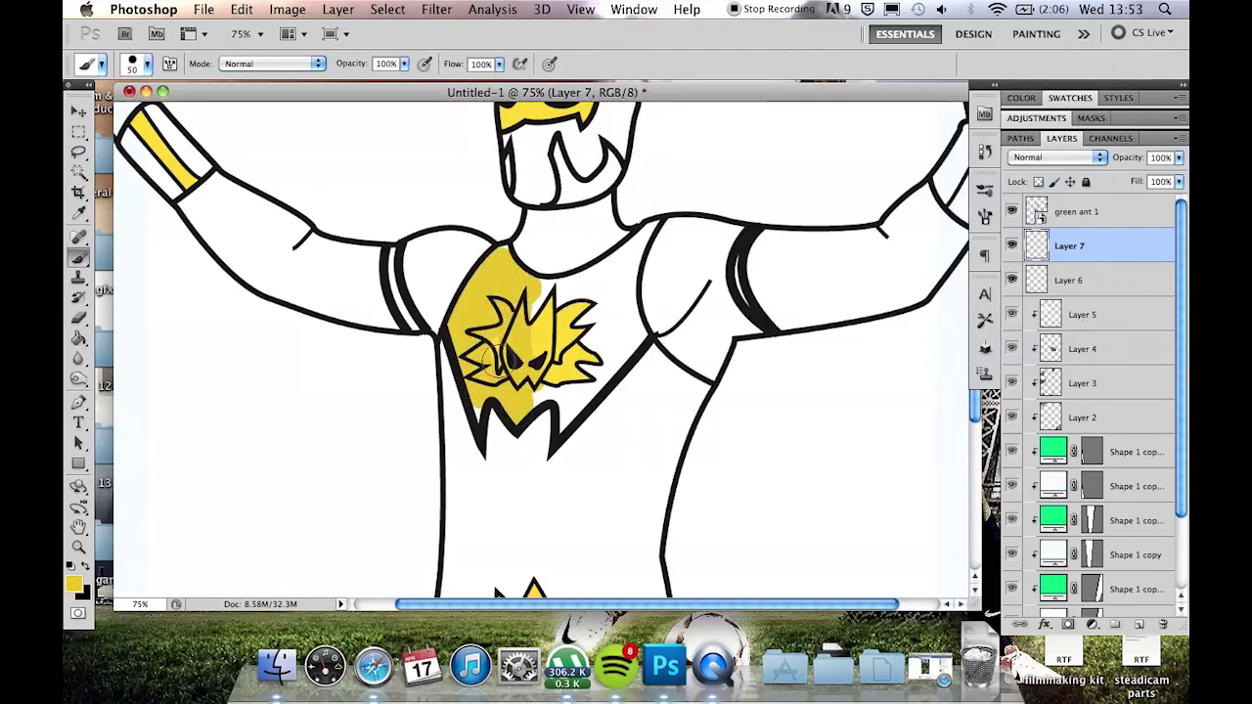
drag(566, 391, 630, 331)
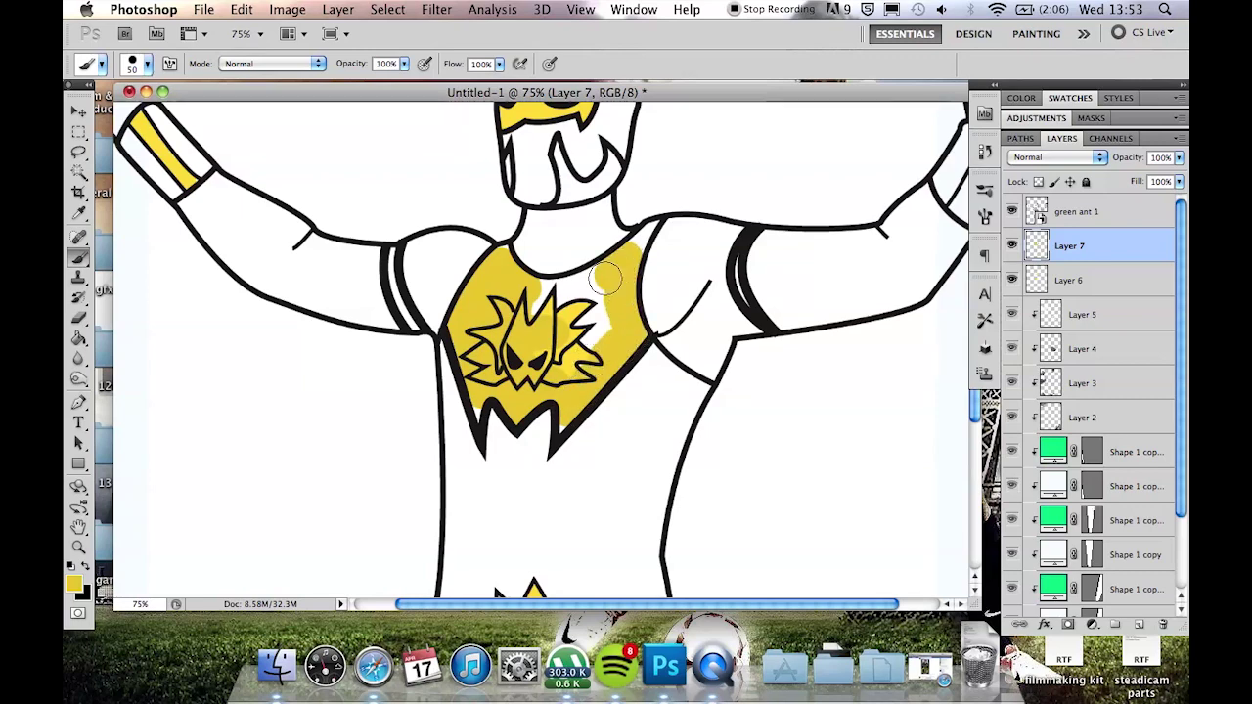
drag(606, 278, 553, 313)
key(bracketleft)
key(bracketleft)
key(bracketleft)
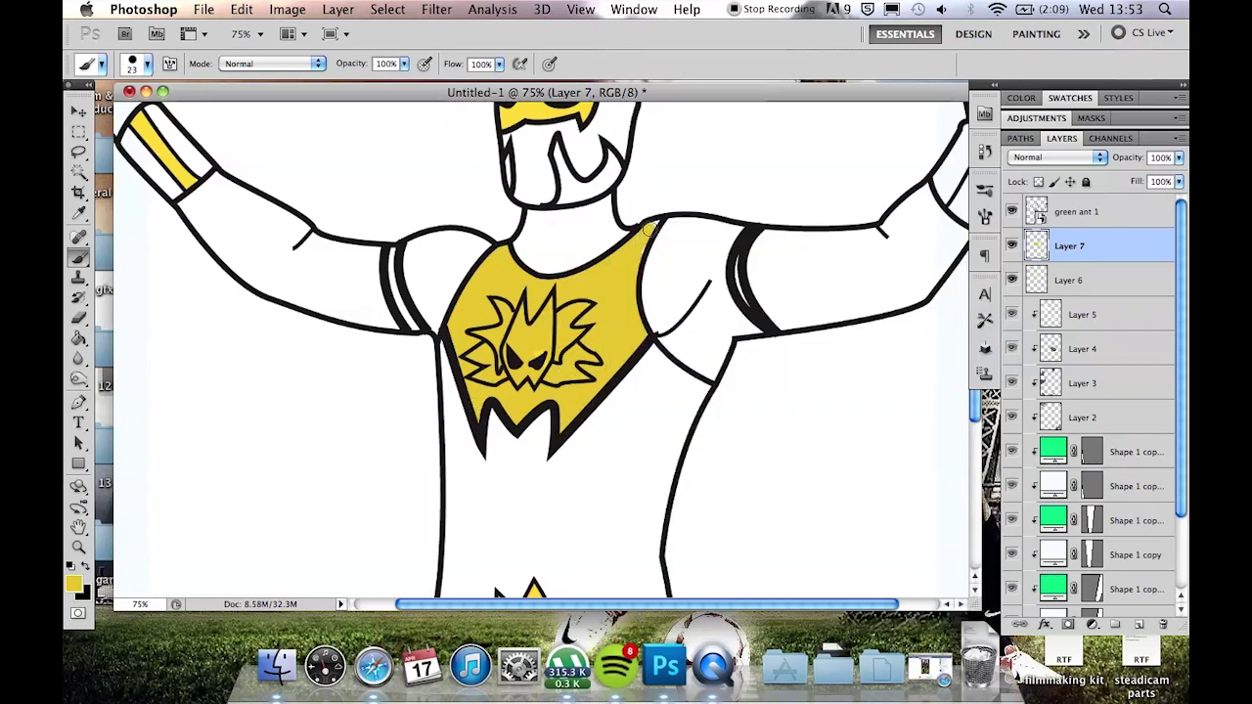
key(ctrl+bracketleft)
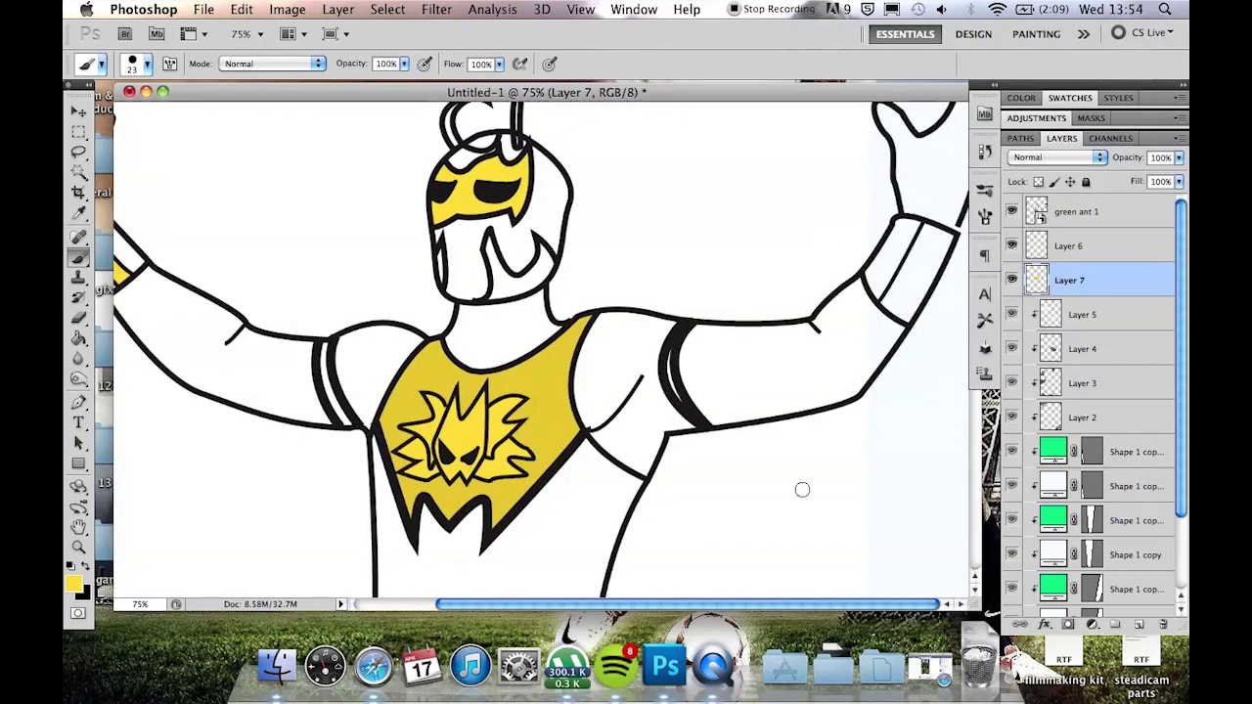
Paint yellow trim along the right thigh and lower leg of the trunks.
scroll(507, 305, down, 10)
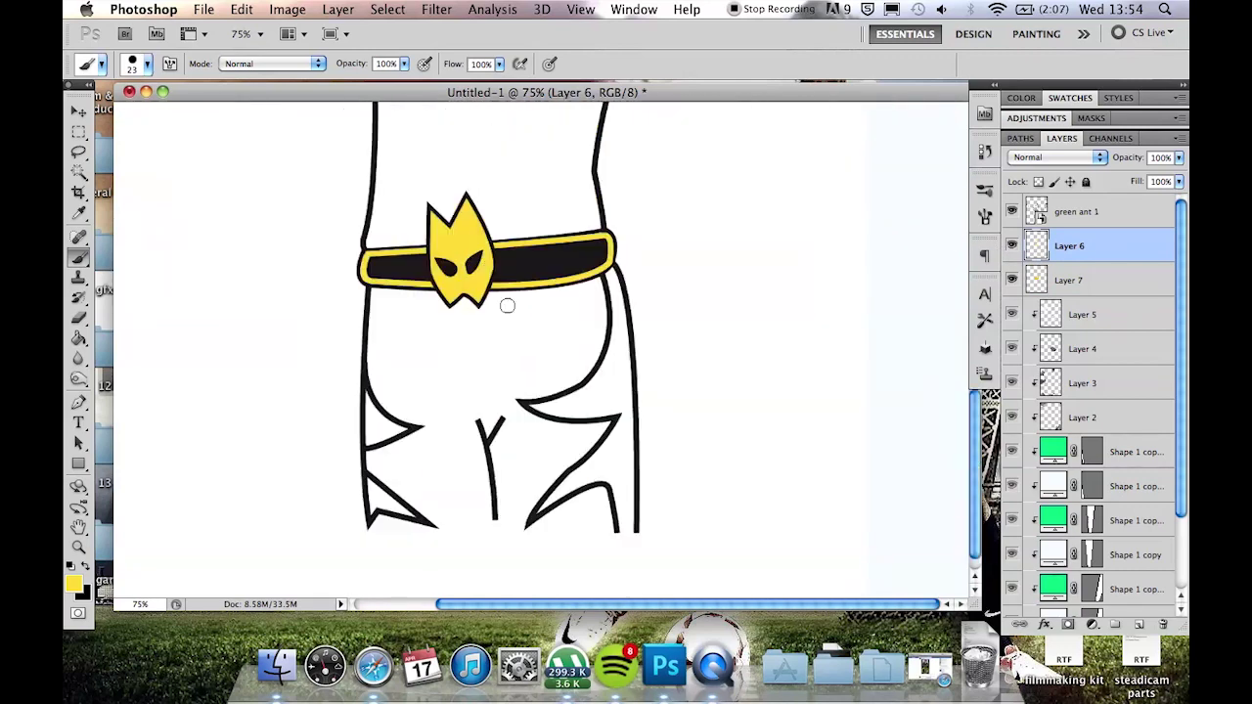
scroll(78, 583, up, 5)
scroll(371, 416, down, 6)
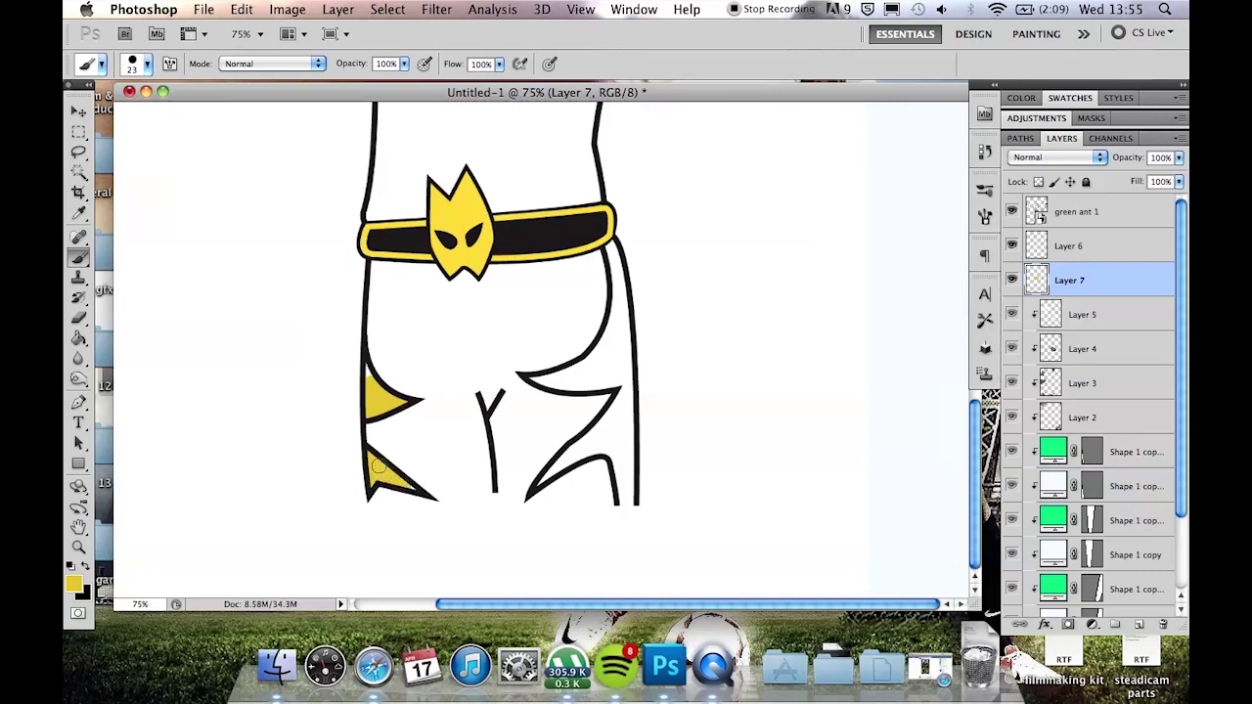
key(bracketleft)
key(bracketleft)
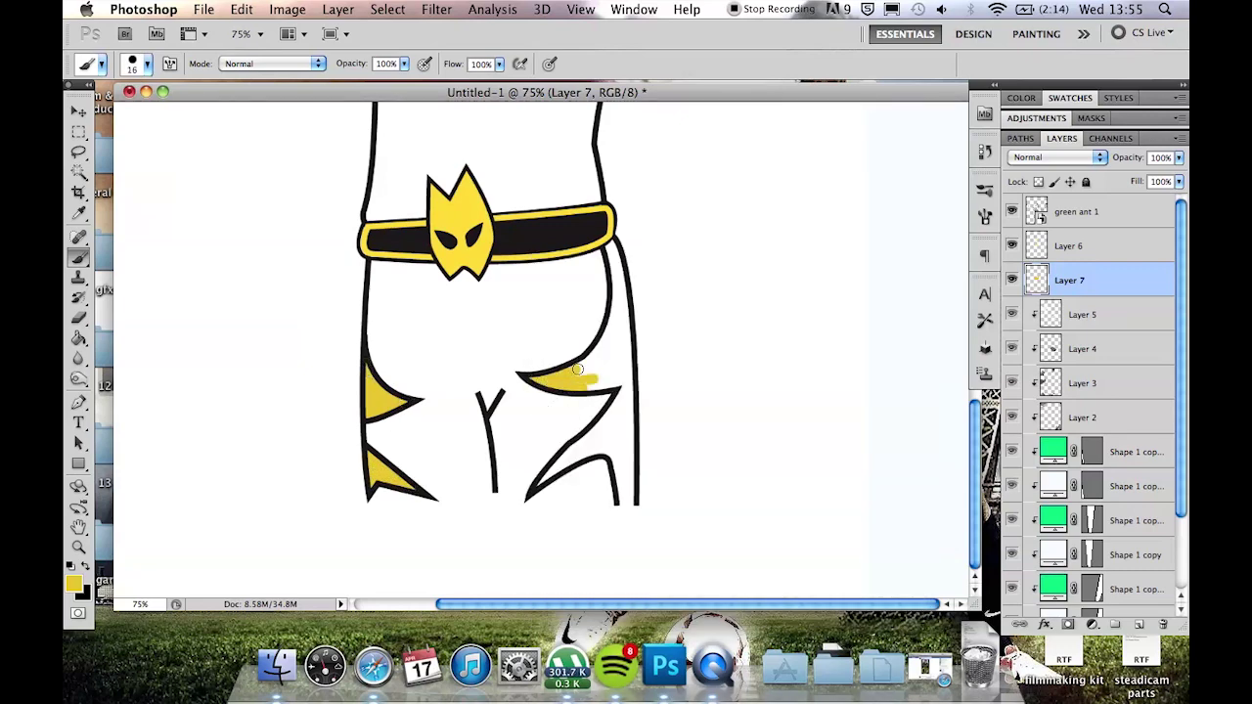
drag(618, 320, 605, 383)
right_click(630, 250)
key(Return)
drag(538, 489, 564, 458)
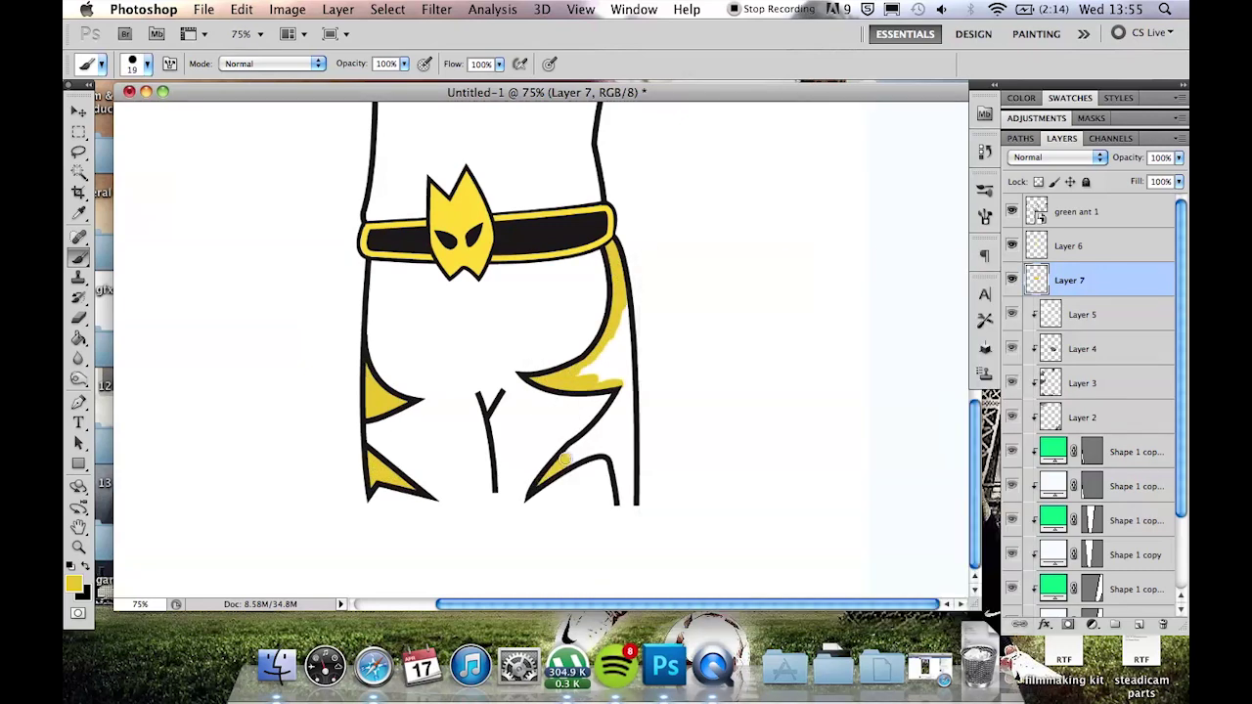
right_click(630, 471)
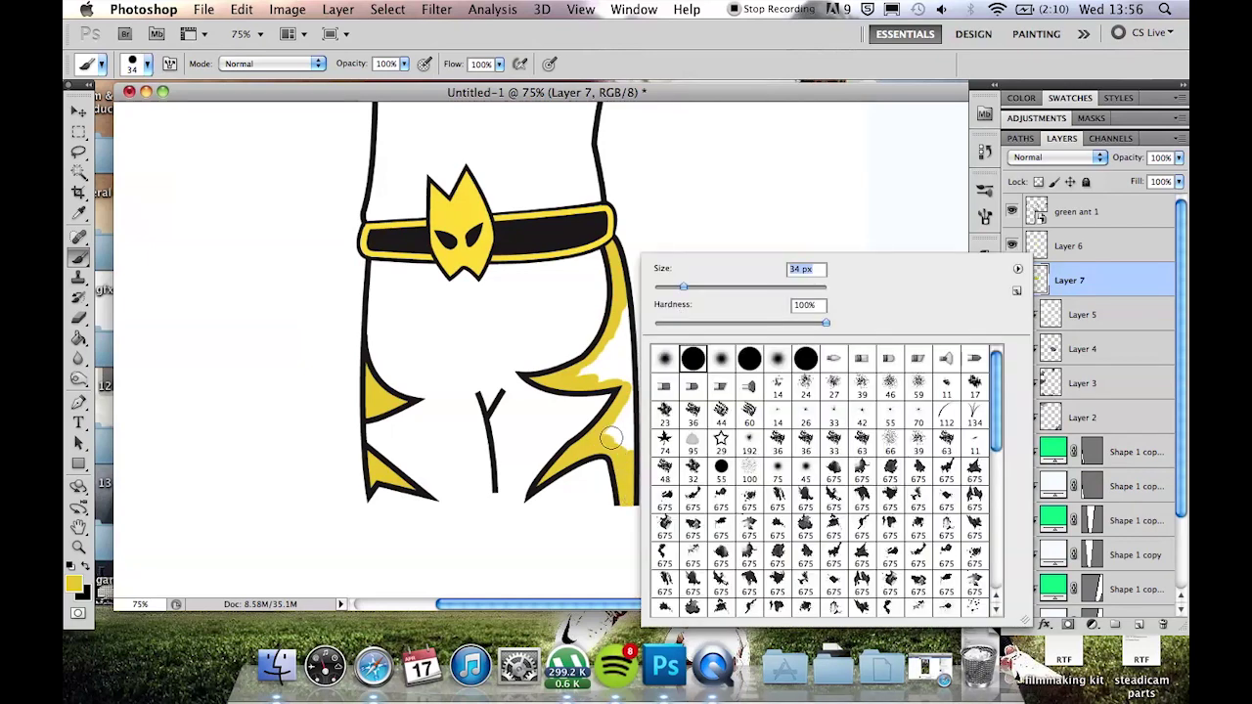
key(Return)
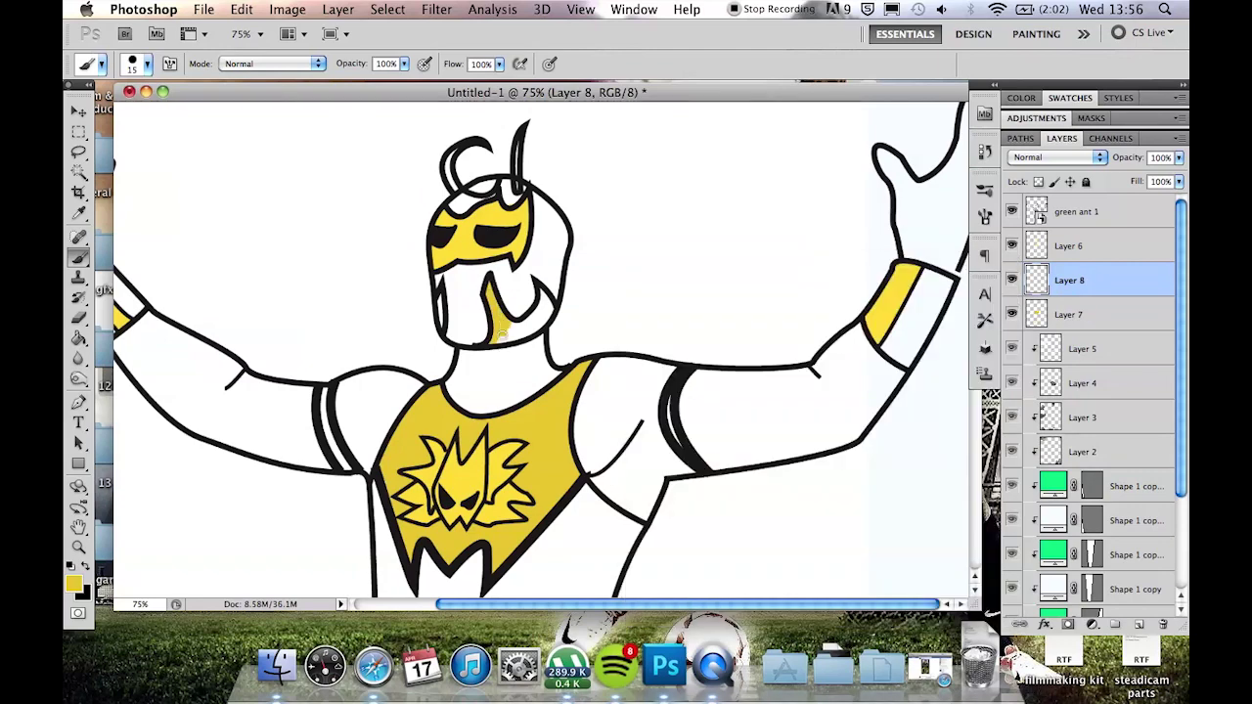
Colour the chin yellow, then on a new layer zoom to 100% with an 8 px brush.
drag(500, 332, 559, 342)
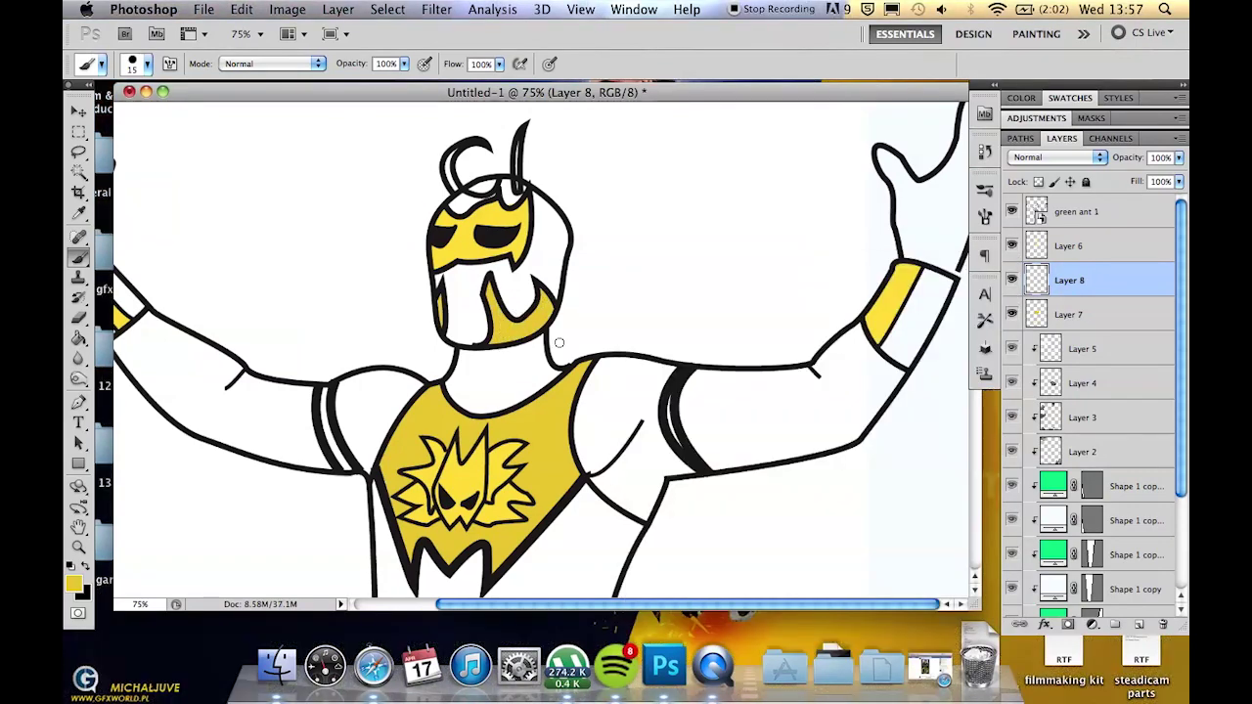
click(1138, 624)
key(ctrl+plus)
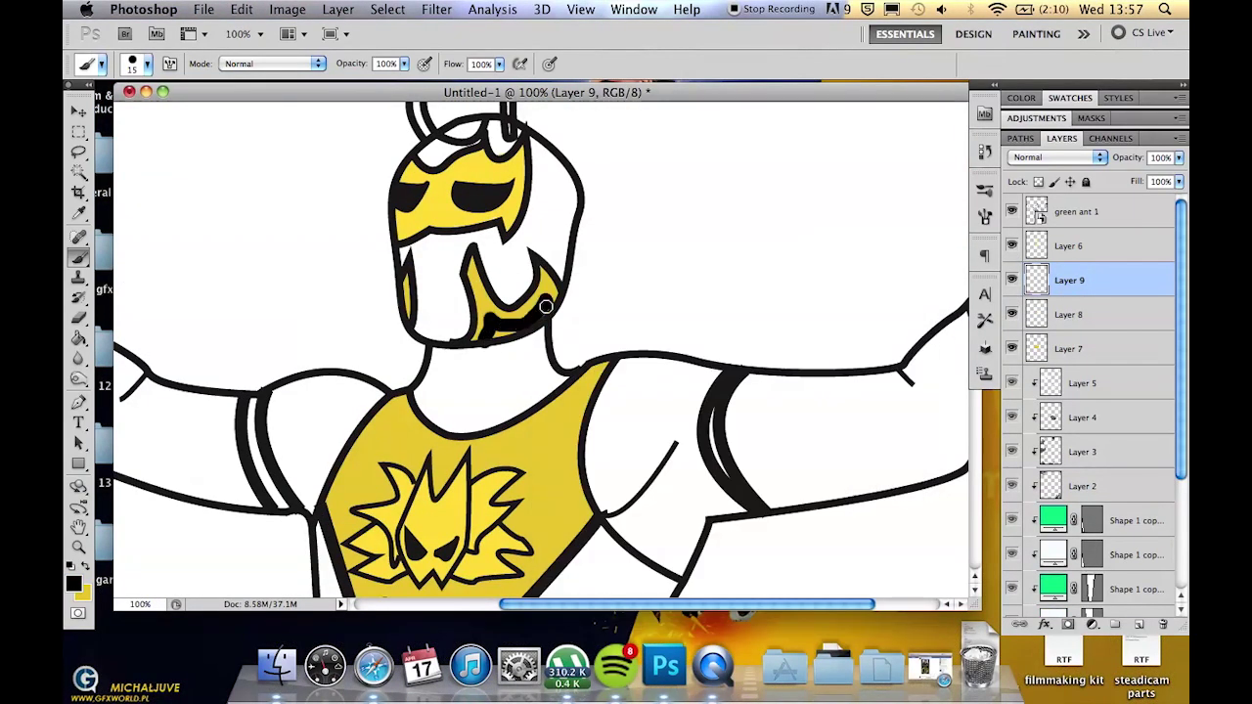
right_click(546, 306)
drag(591, 289, 577, 289)
key(Return)
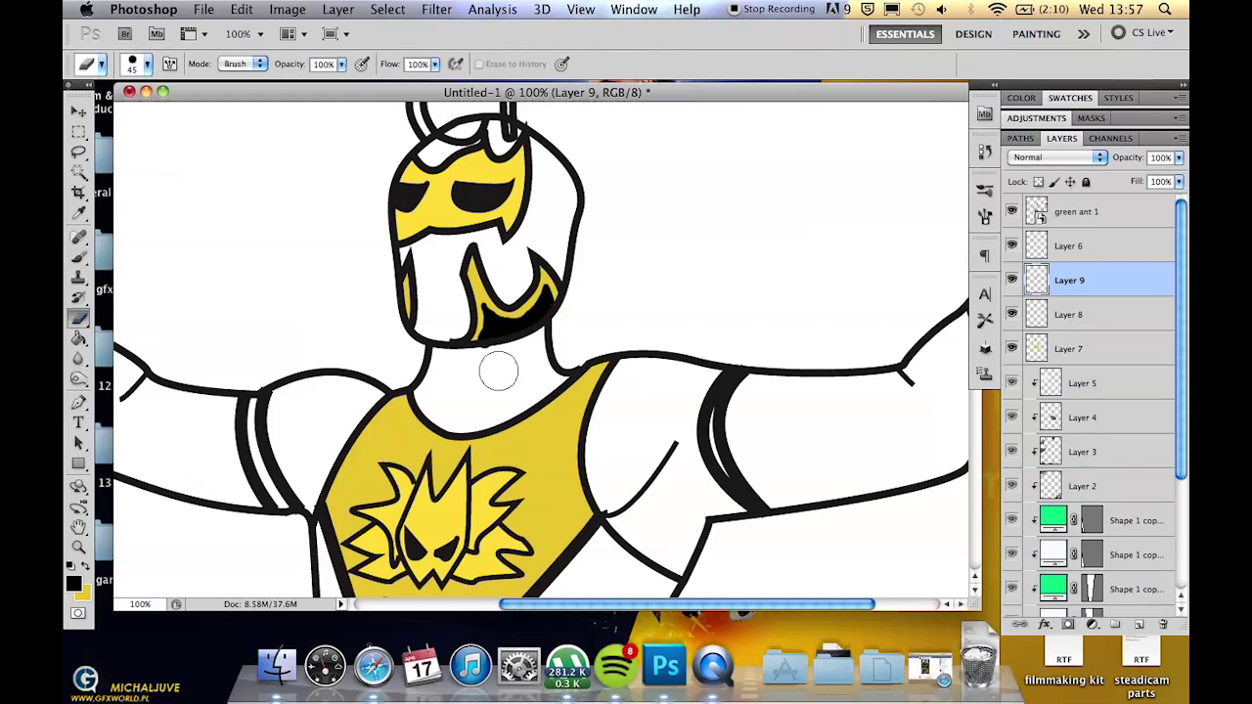
scroll(497, 366, up, 5)
key(bracketright)
key(bracketright)
key(bracketright)
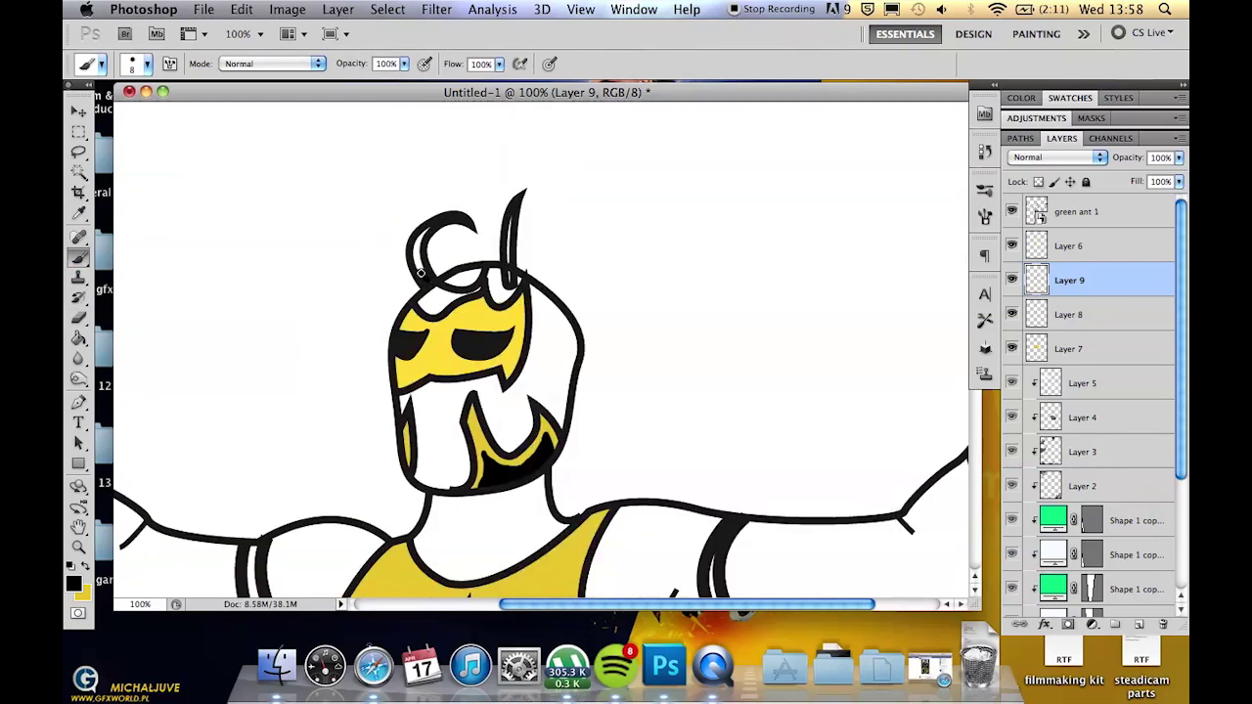
Add another new layer and set the brush size to 19 for the antennae.
key(ctrl+alt+shift+n)
alt+click(405, 350)
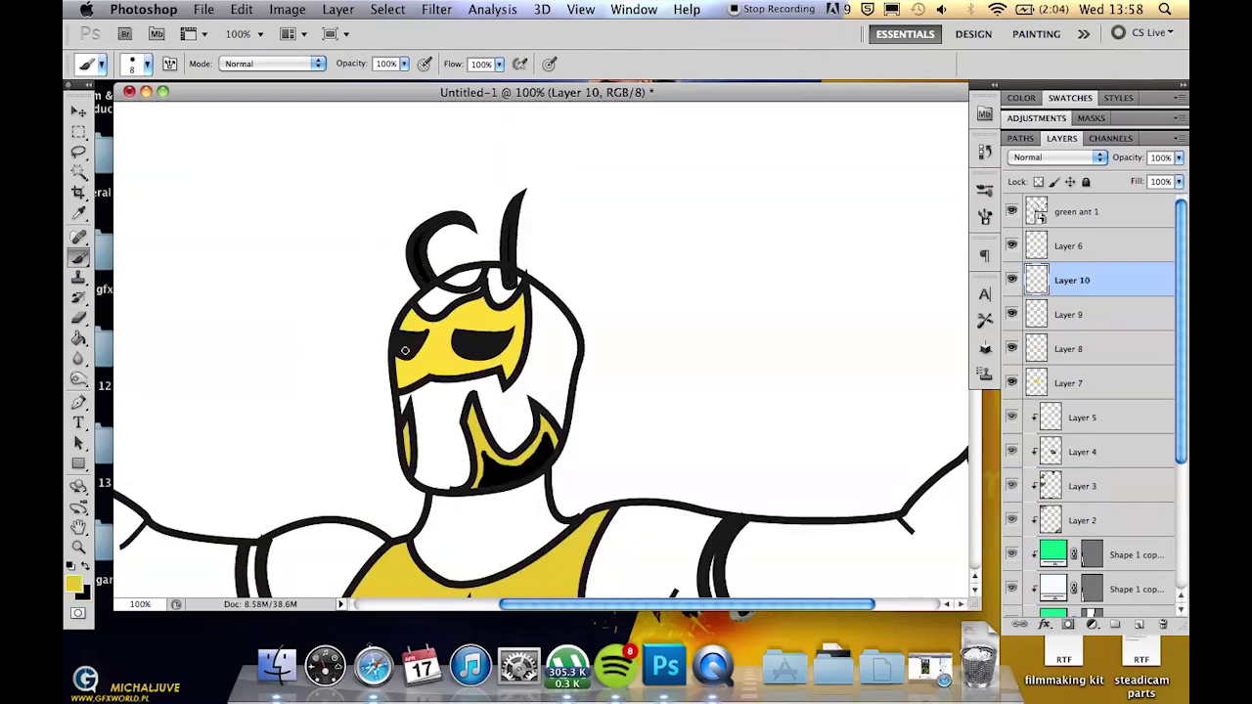
scroll(460, 281, down, 2)
right_click(329, 252)
double_click(411, 358)
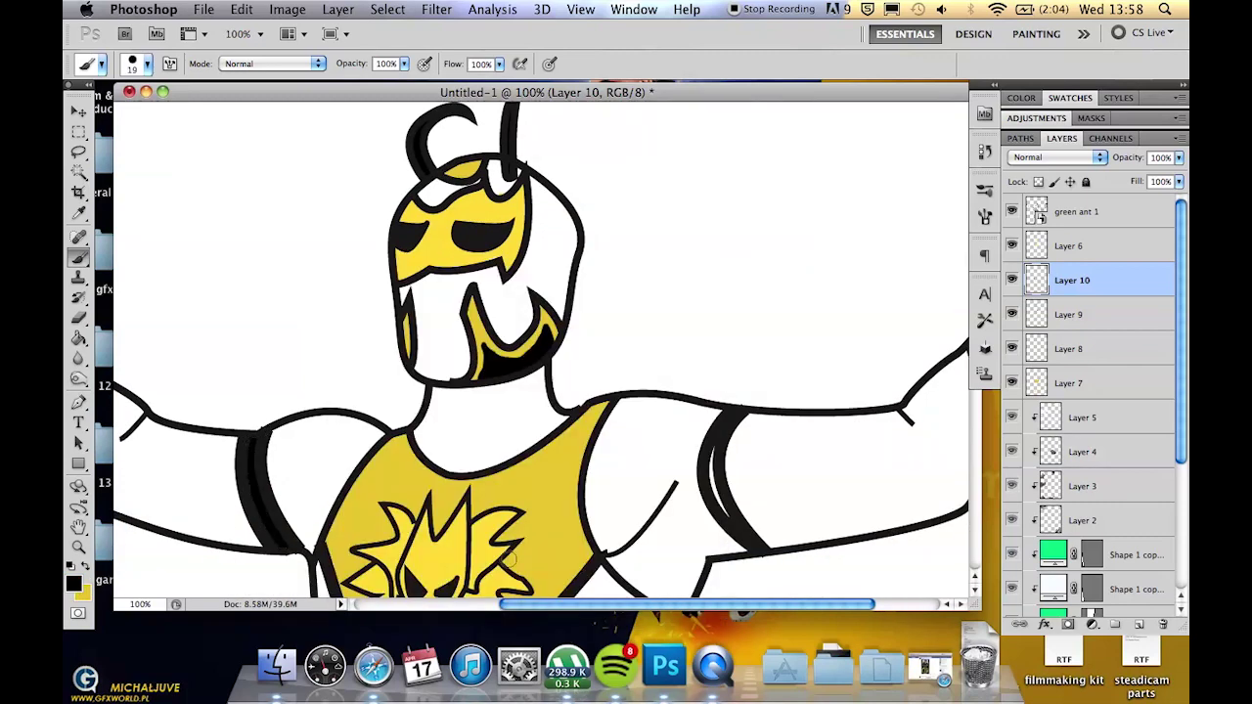
scroll(544, 544, down, 10)
On a new layer, paint the chest and right torso green with a 68 px brush.
key(x)
click(1072, 416)
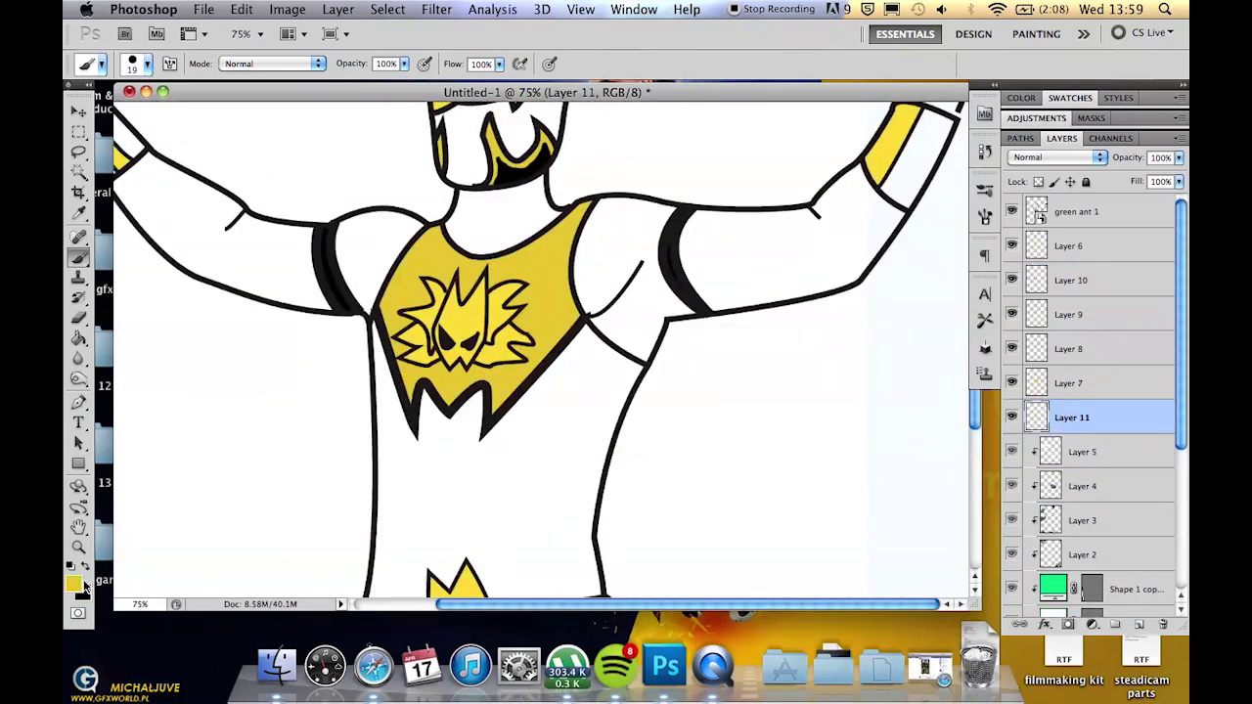
click(74, 584)
click(1041, 53)
drag(377, 328, 380, 381)
scroll(497, 370, down, 3)
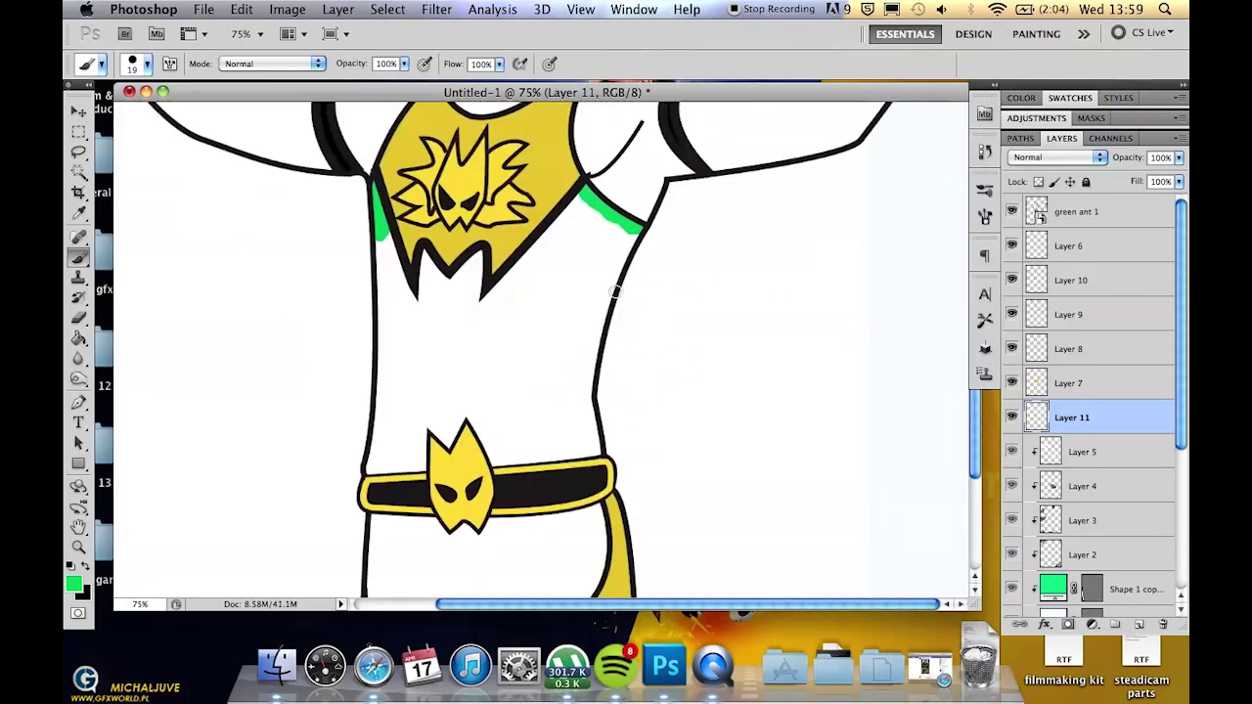
key(bracketright)
key(bracketright)
key(bracketright)
mouse_move(533, 239)
mouse_down()
mouse_move(626, 229)
mouse_move(401, 294)
mouse_move(405, 422)
mouse_move(577, 452)
mouse_up()
mouse_move(575, 345)
mouse_down()
mouse_move(596, 257)
mouse_move(601, 421)
mouse_up()
Finish the green shorts and mask, then make Layer 9 active with black and a 31 px brush.
scroll(564, 355, down, 5)
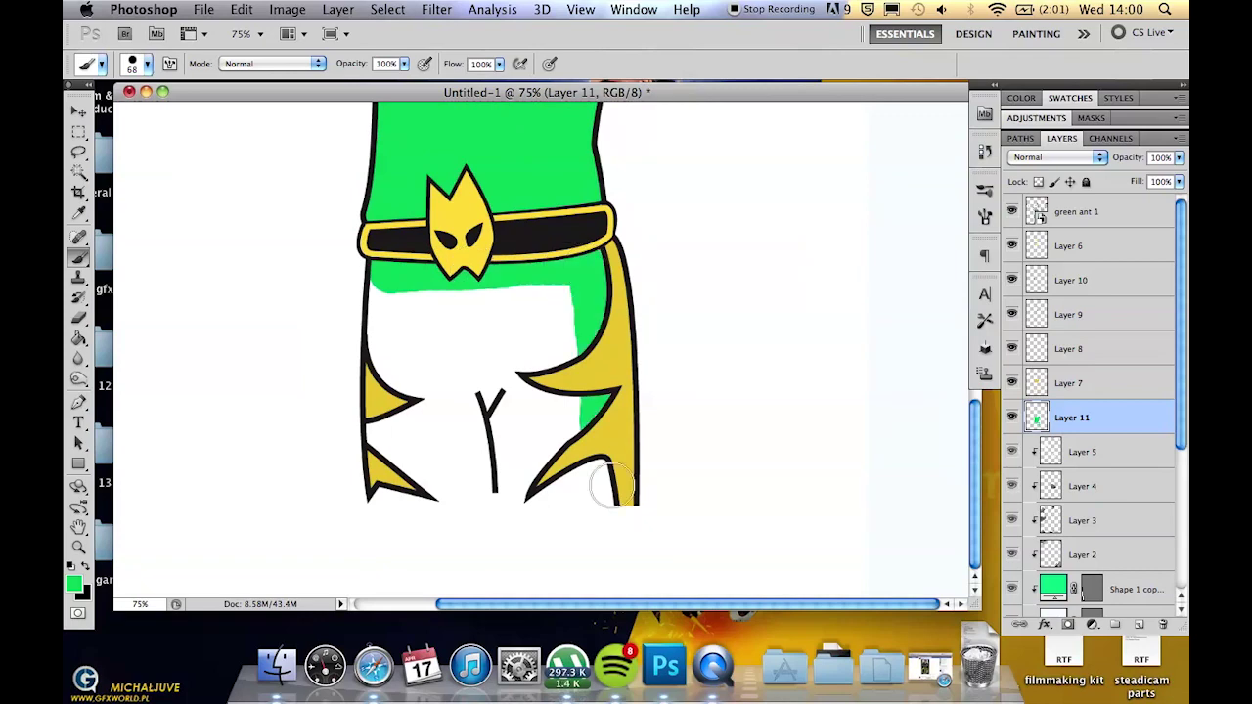
mouse_move(617, 480)
mouse_down()
mouse_move(401, 484)
mouse_move(389, 299)
mouse_move(548, 421)
mouse_up()
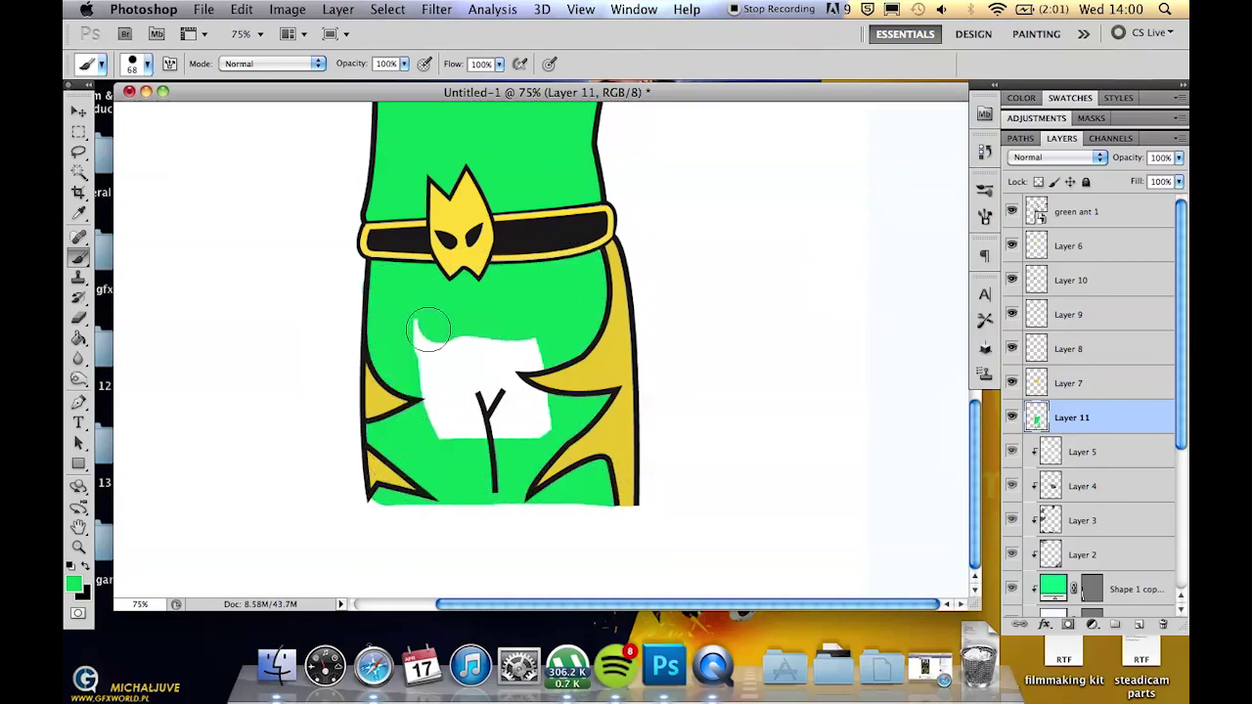
right_click(499, 256)
scroll(371, 501, up, 8)
drag(465, 327, 459, 283)
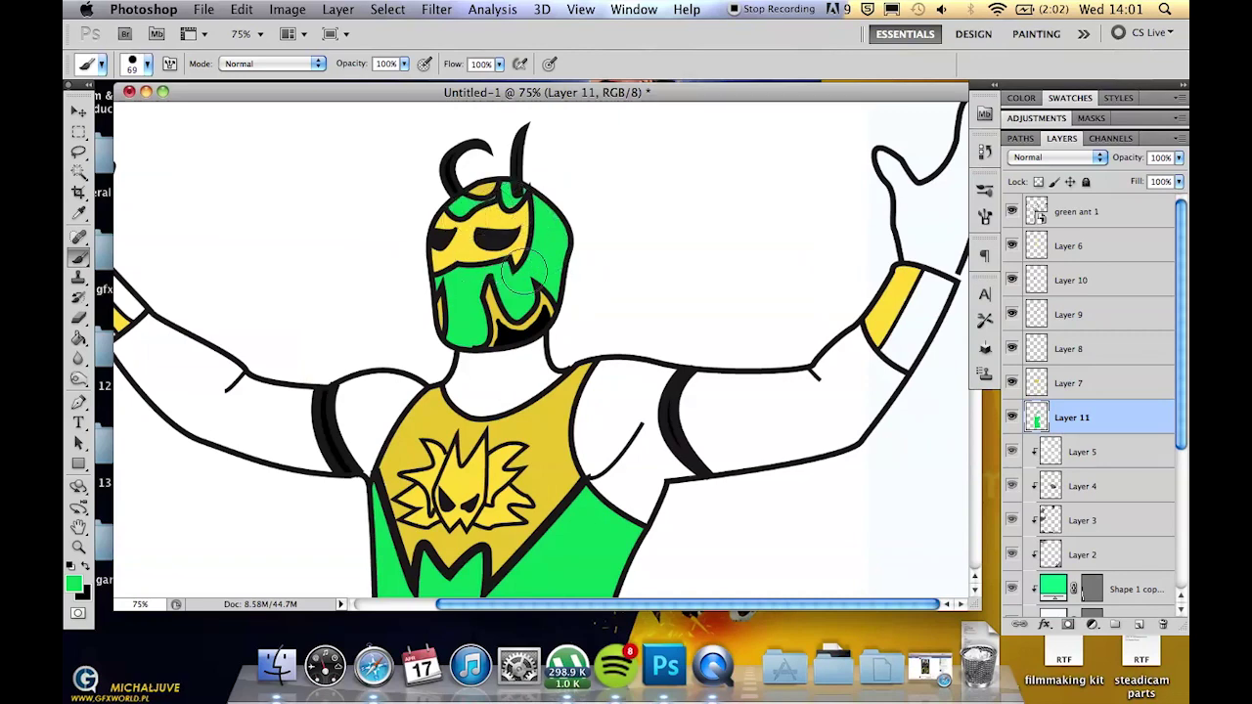
click(1070, 314)
key(x)
right_click(896, 339)
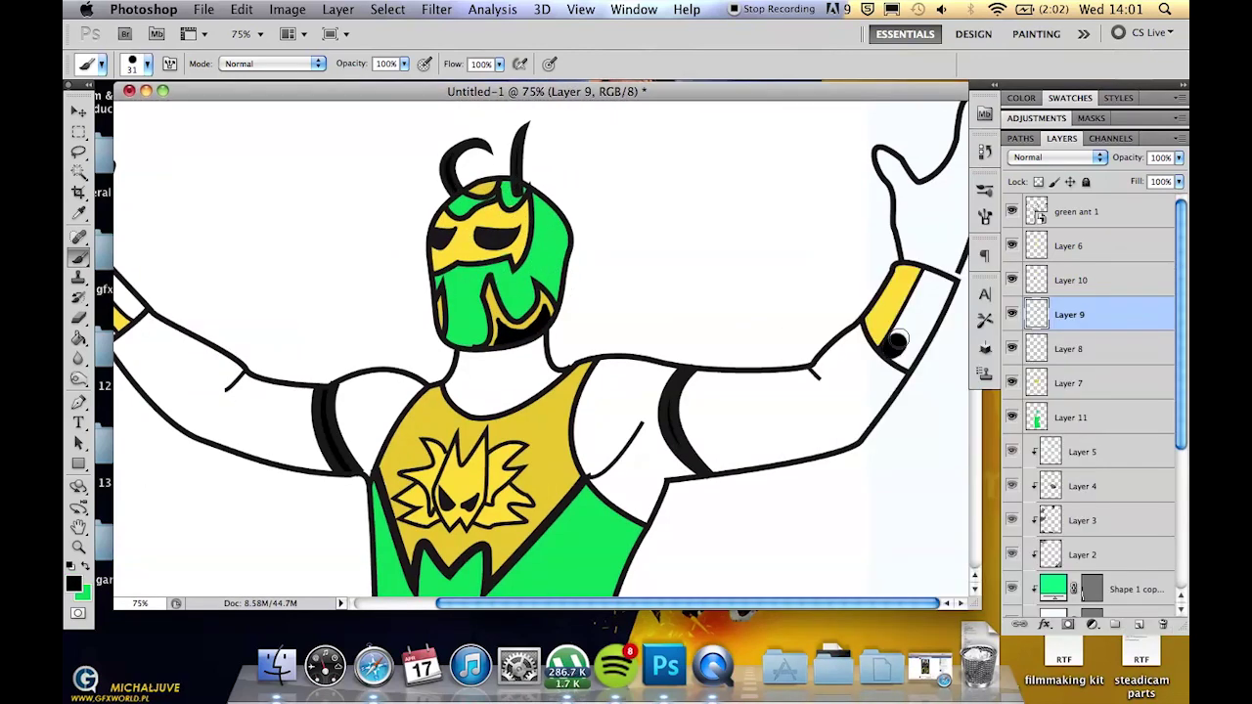
scroll(541, 565, left, 5)
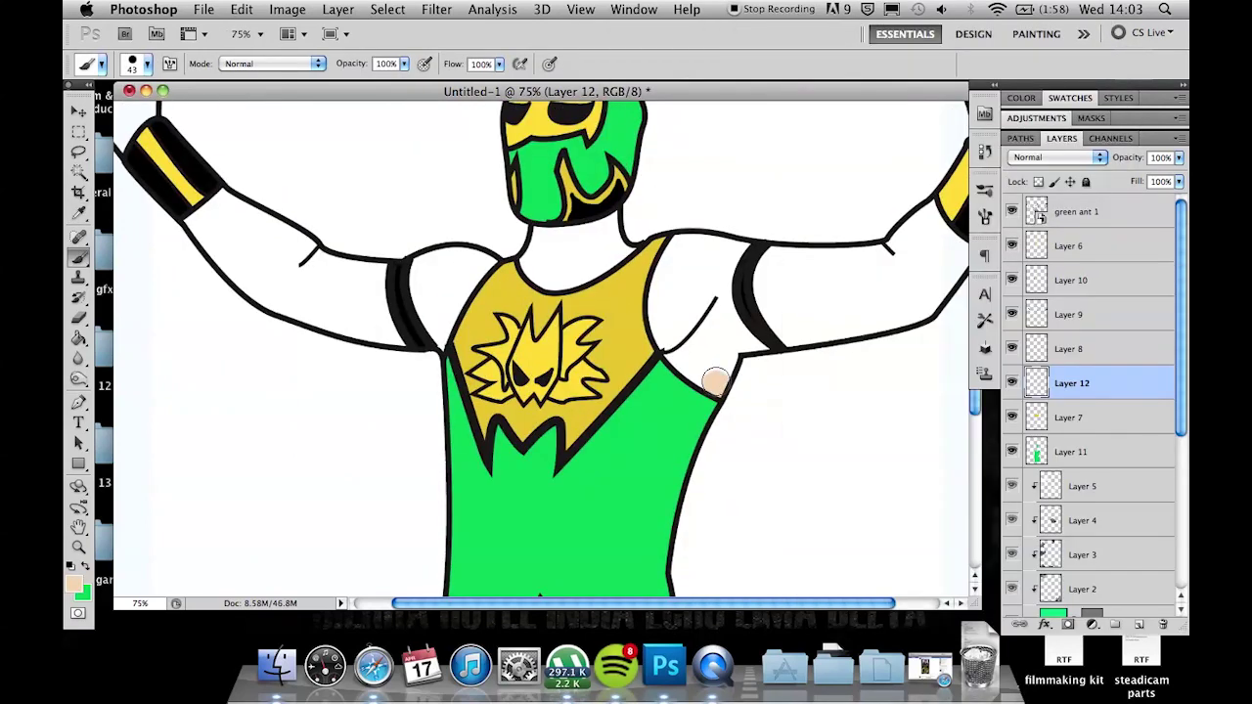
Paint the right shoulder, upper arm and forearm in skin tone.
mouse_move(714, 386)
mouse_down()
mouse_move(675, 244)
mouse_move(694, 382)
mouse_up()
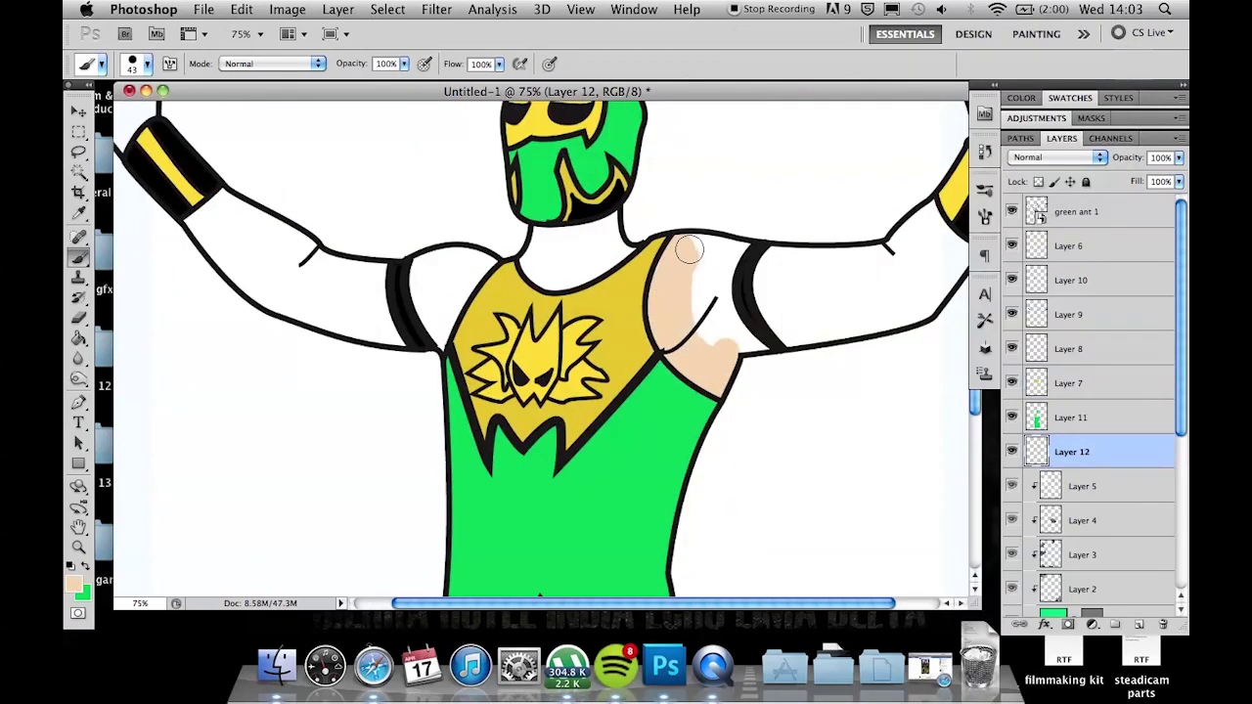
mouse_move(705, 244)
mouse_down()
mouse_move(766, 291)
mouse_move(883, 310)
mouse_up()
scroll(883, 310, up, 5)
scroll(883, 310, right, 2)
drag(699, 391, 862, 425)
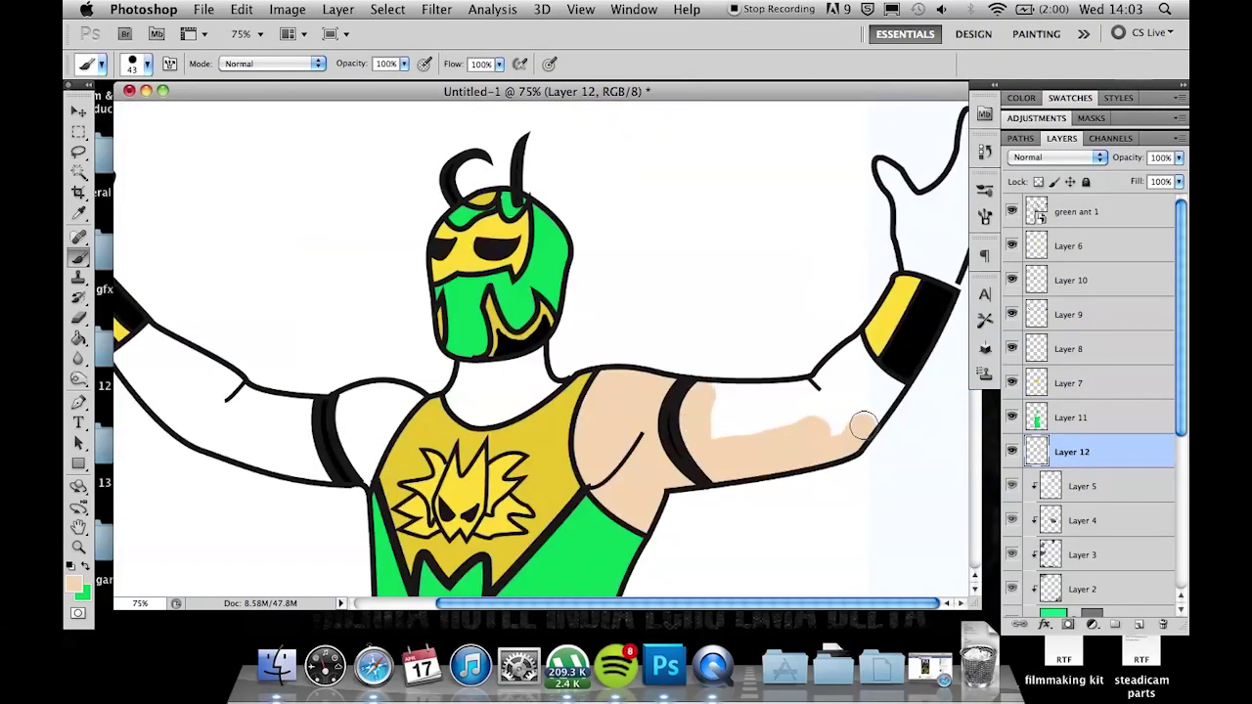
drag(759, 423, 936, 273)
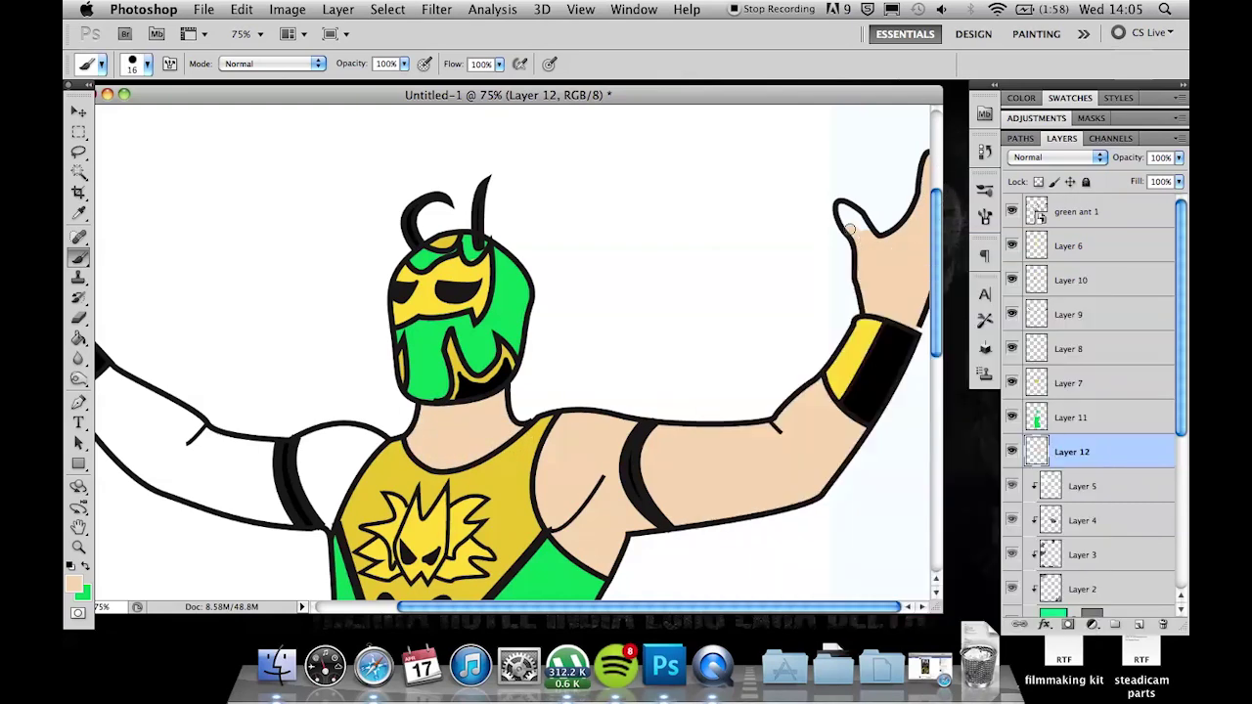
Paint the left shoulder and upper arm in skin tone with a 47 px brush, then switch to 13 px.
right_click(897, 500)
drag(311, 448, 339, 440)
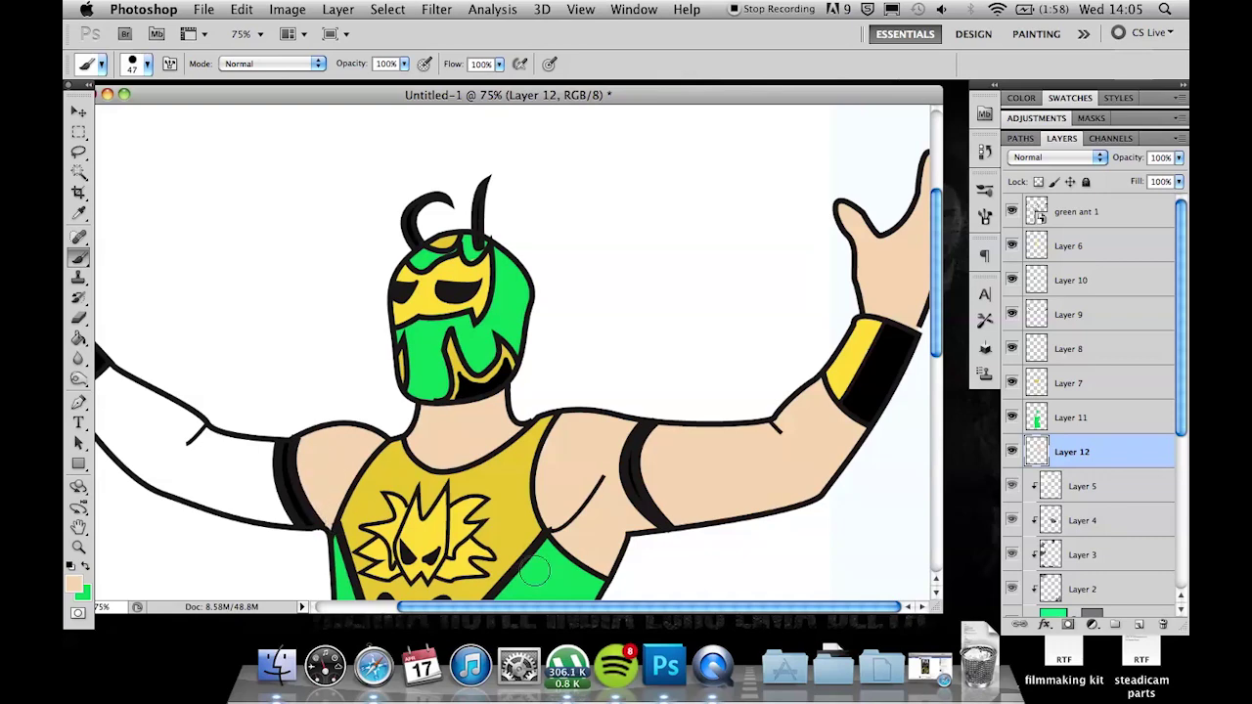
scroll(535, 573, left, 5)
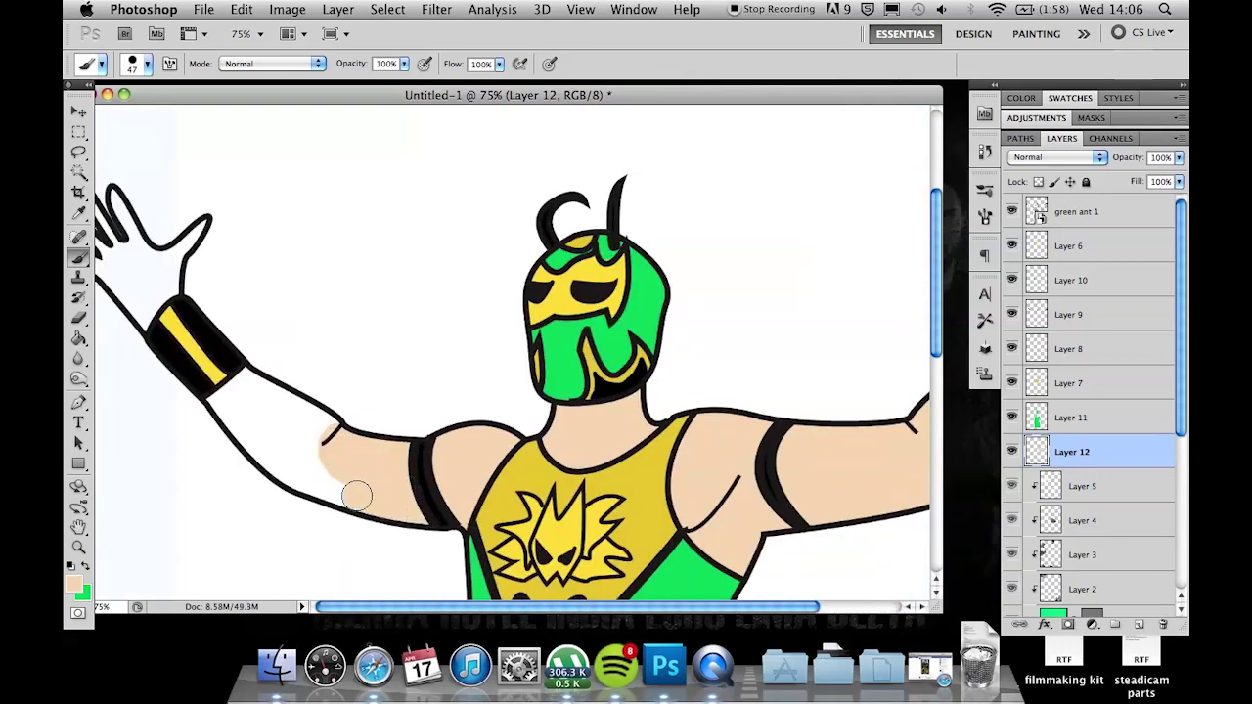
drag(356, 496, 254, 389)
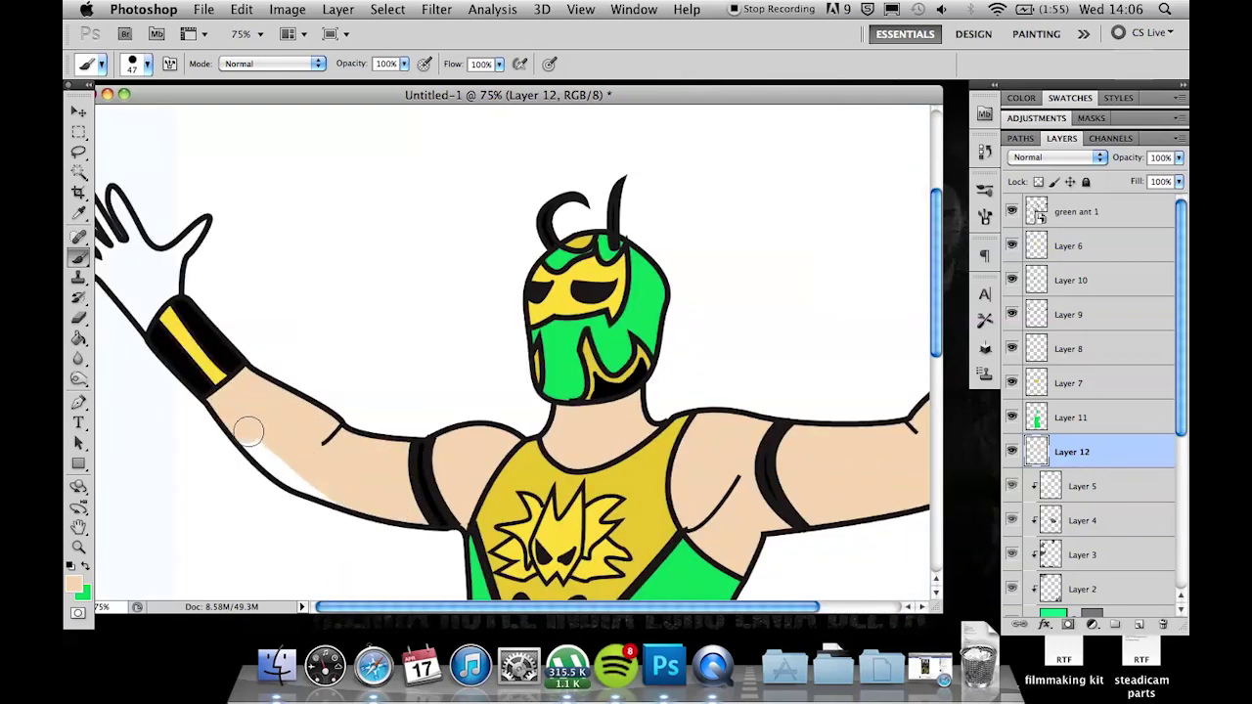
scroll(510, 613, up, 2)
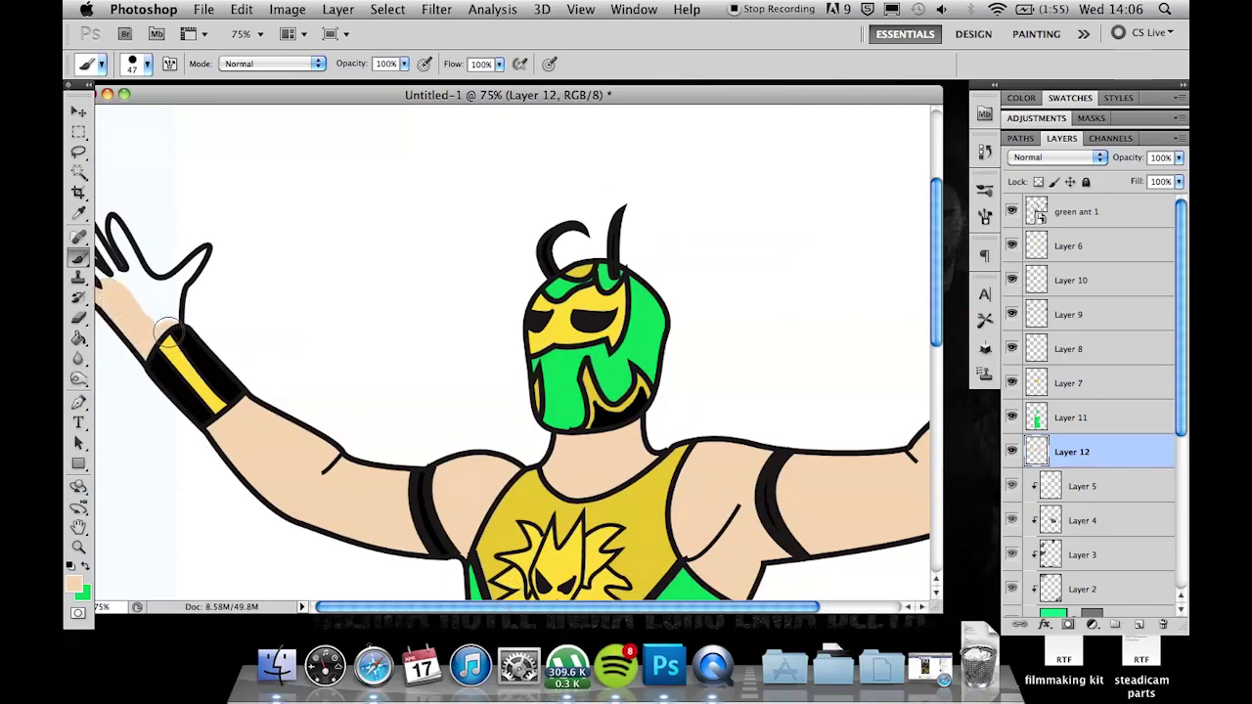
right_click(136, 320)
double_click(294, 358)
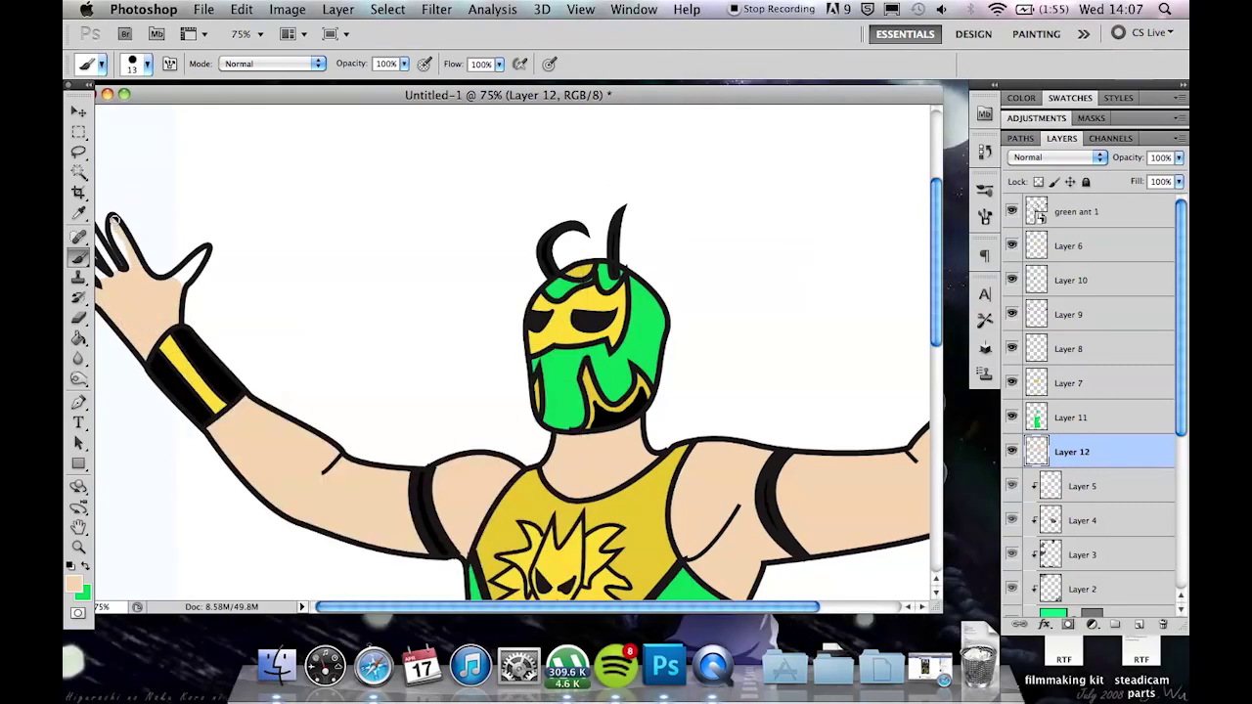
Merge a copy of the character layers and group the originals into Group 1.
scroll(383, 257, down, 5)
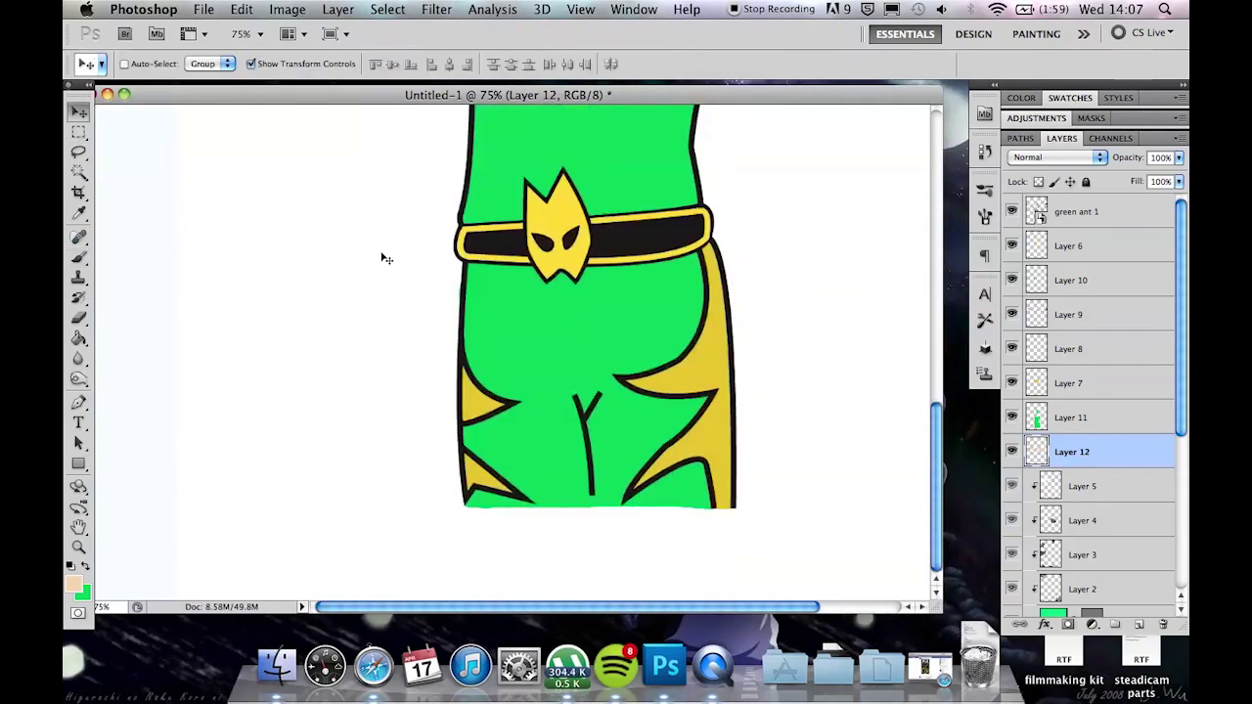
drag(383, 257, 196, 489)
scroll(493, 616, up, 5)
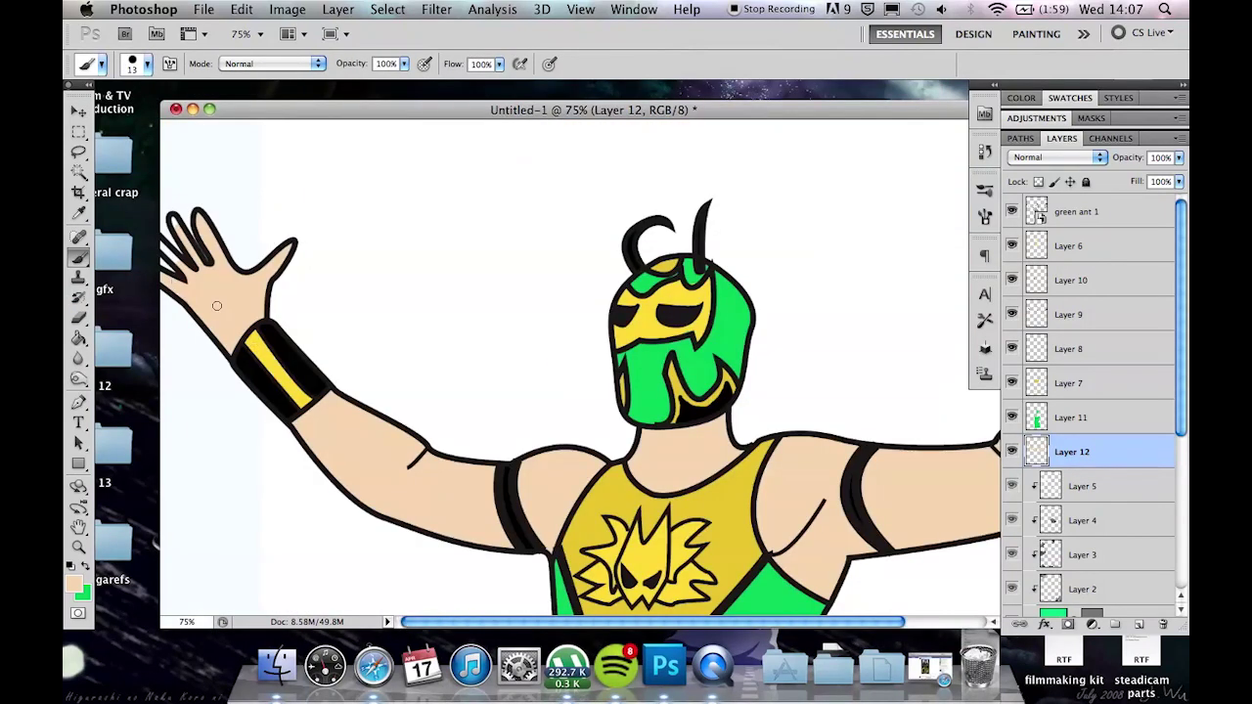
scroll(613, 487, down, 5)
key(v)
scroll(613, 487, down, 4)
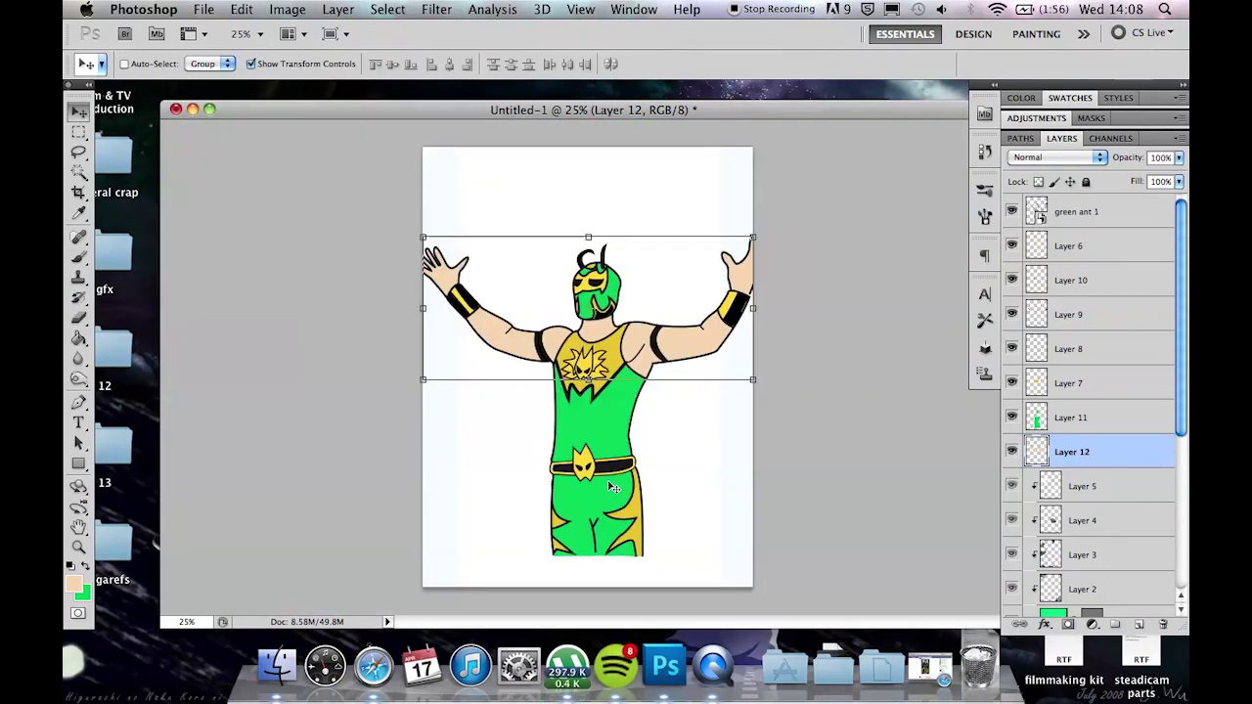
right_click(1079, 223)
click(1034, 584)
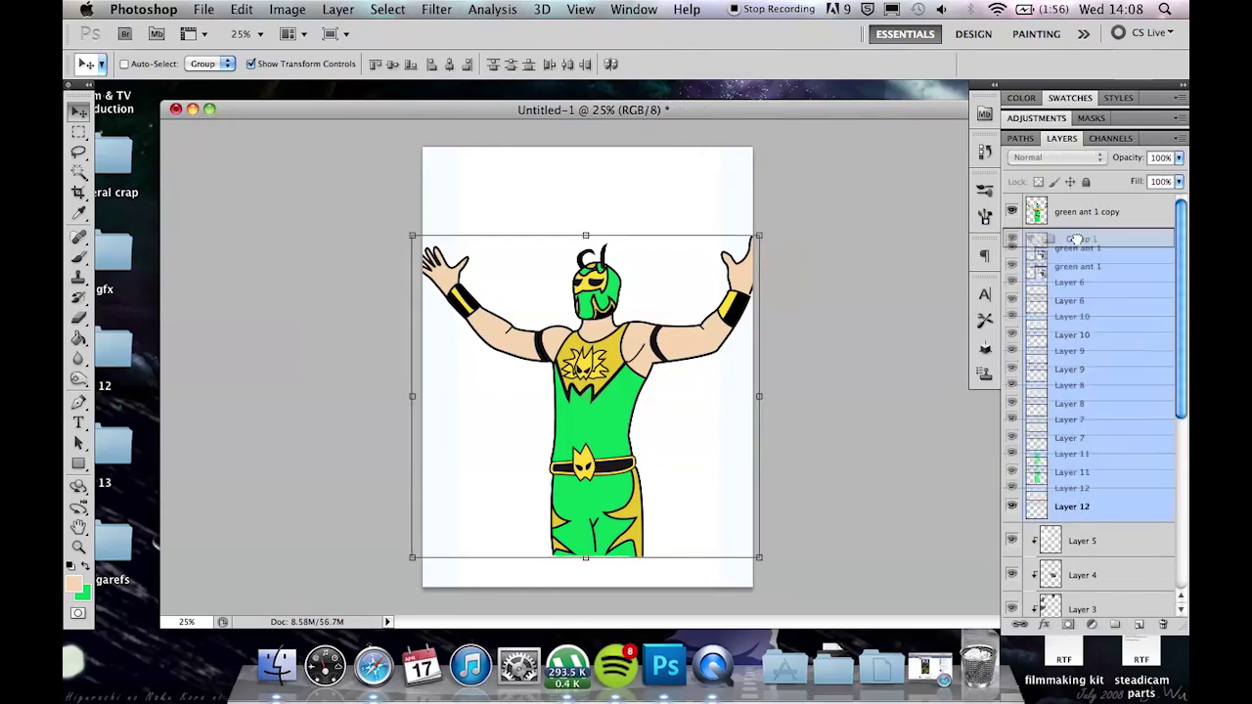
key(super+g)
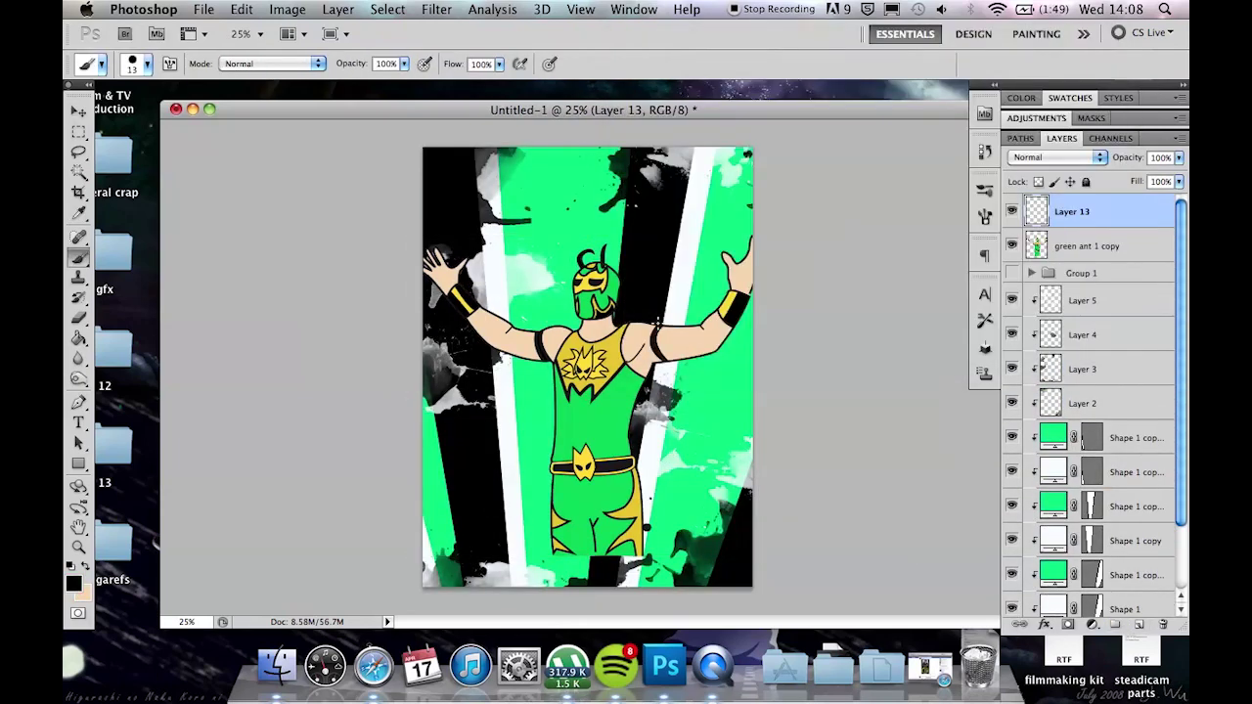
Choose a large 675 px texture brush from the brush presets.
right_click(657, 319)
right_click(724, 587)
double_click(790, 499)
right_click(724, 587)
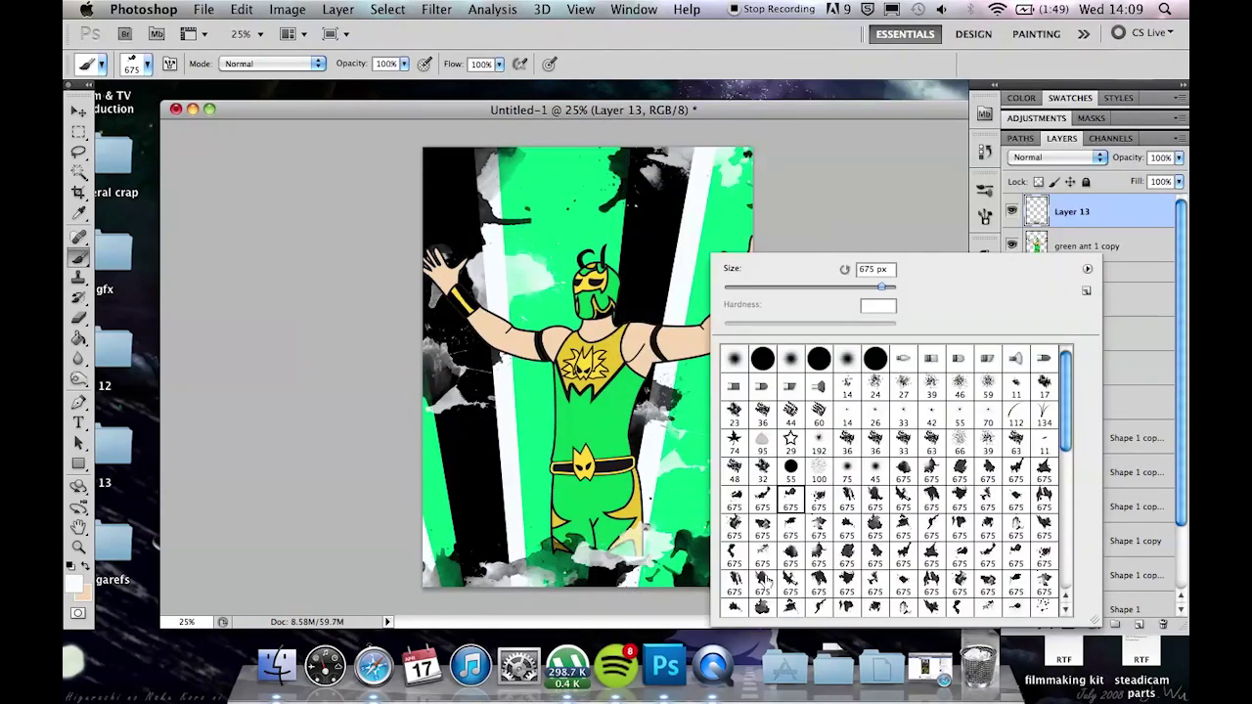
key(Escape)
Add a gradient map with a white stop and Soft Light blending.
click(337, 9)
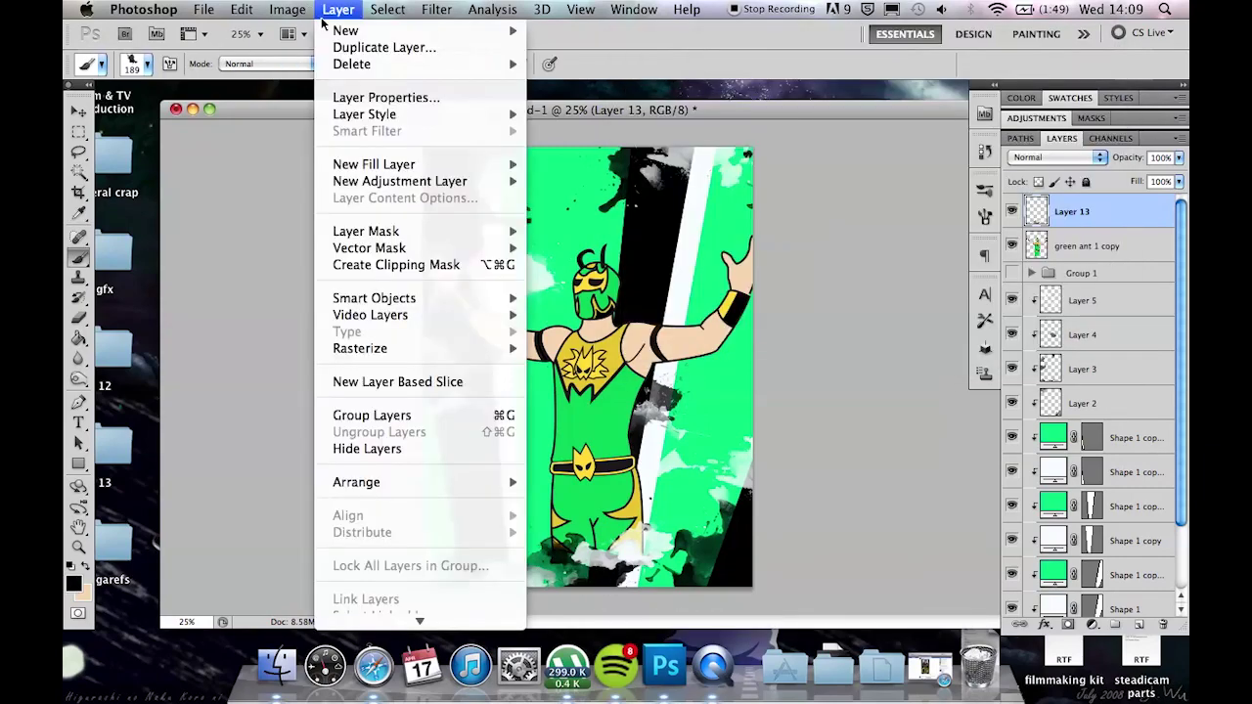
click(1074, 177)
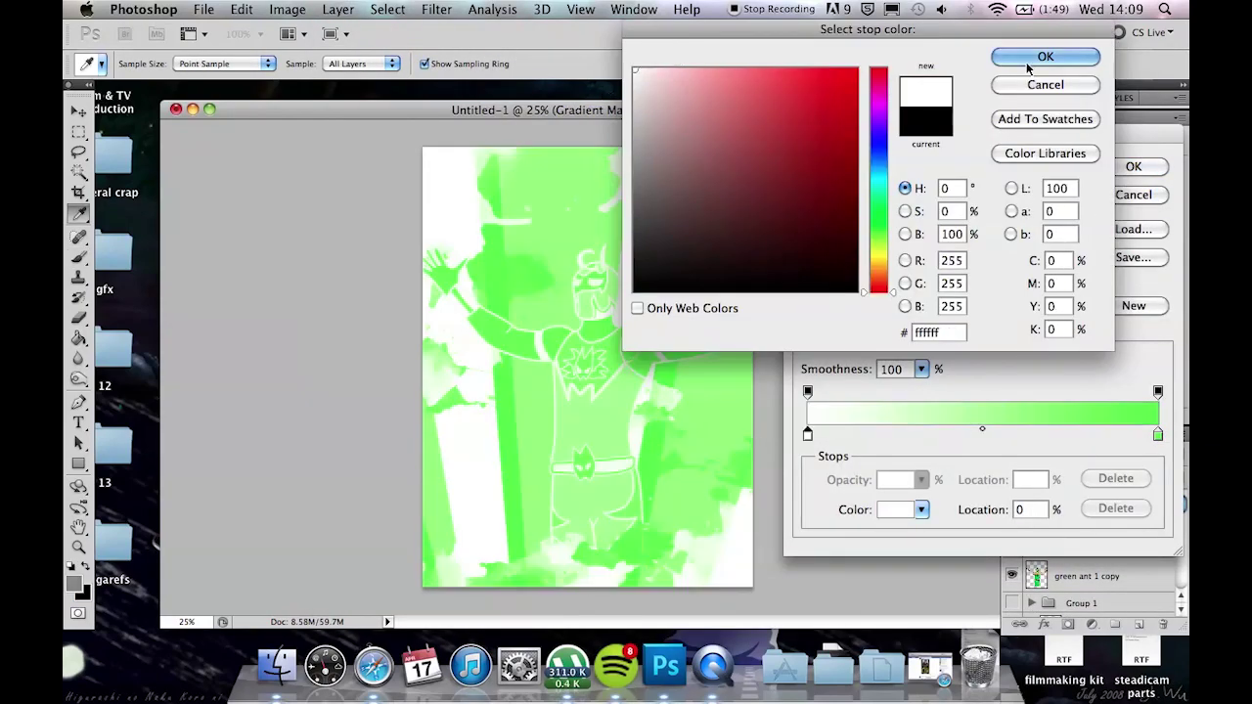
click(1011, 234)
click(1056, 453)
click(1042, 486)
key(Down)
key(Down)
key(Down)
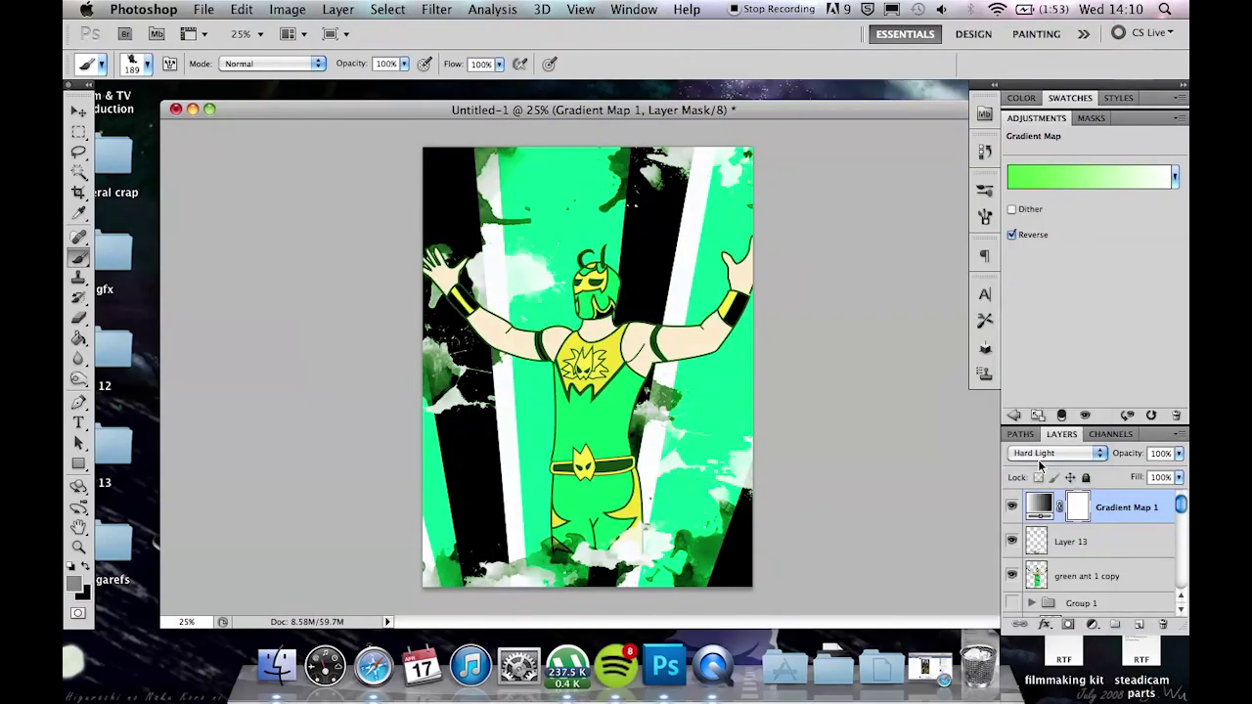
key(Down)
key(Down)
Change the gradient map to black-to-green at Normal blending, then hide it.
click(1089, 177)
click(1043, 53)
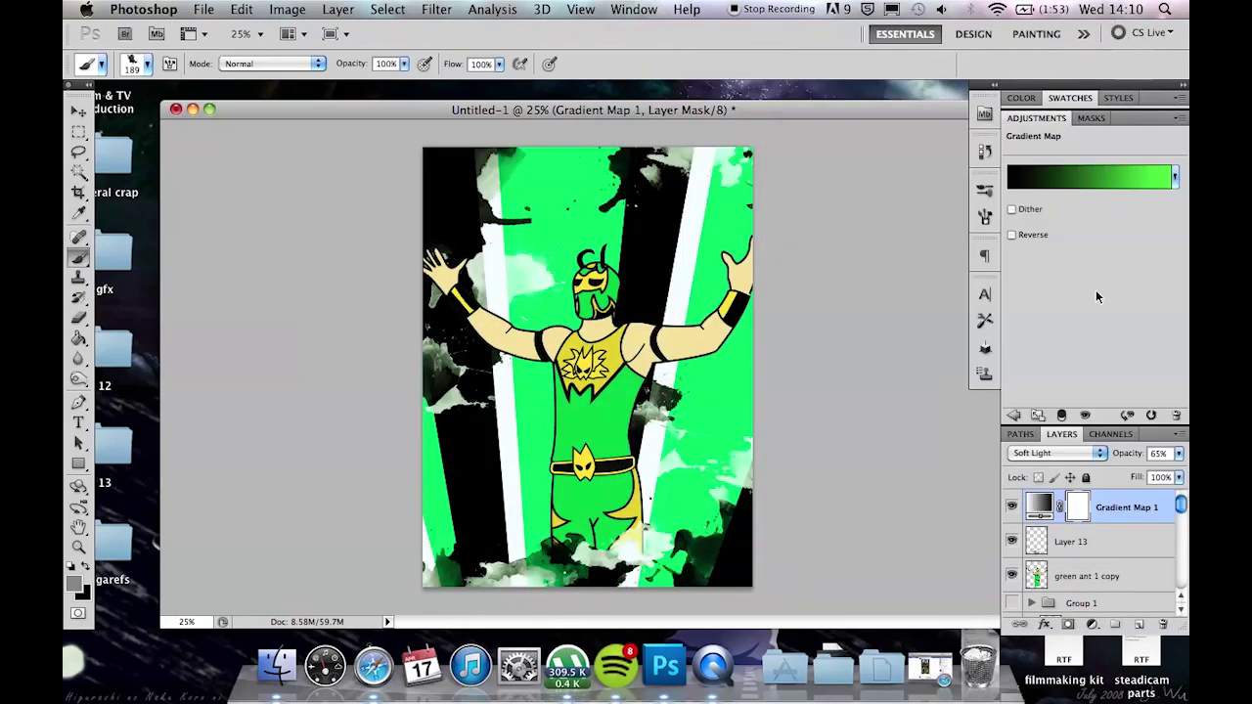
click(1011, 234)
click(1044, 452)
click(1012, 507)
Add a green Photo Filter adjustment at 40% density.
click(337, 8)
click(391, 408)
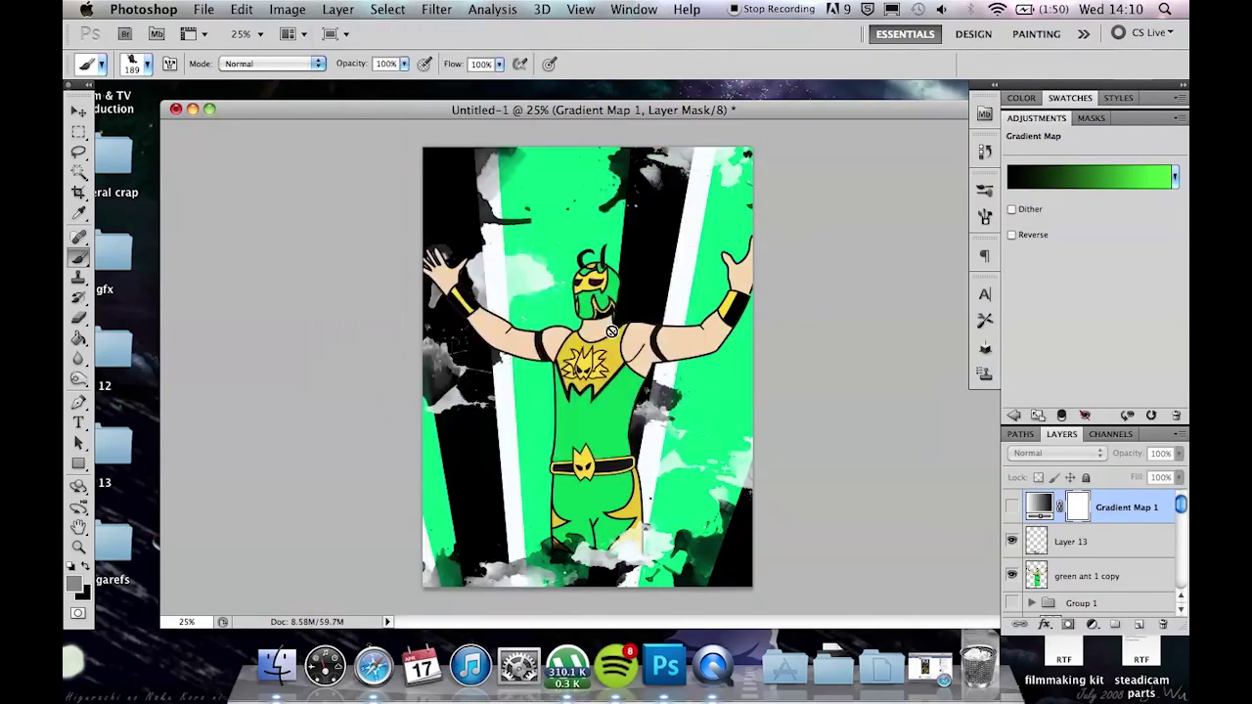
click(1080, 265)
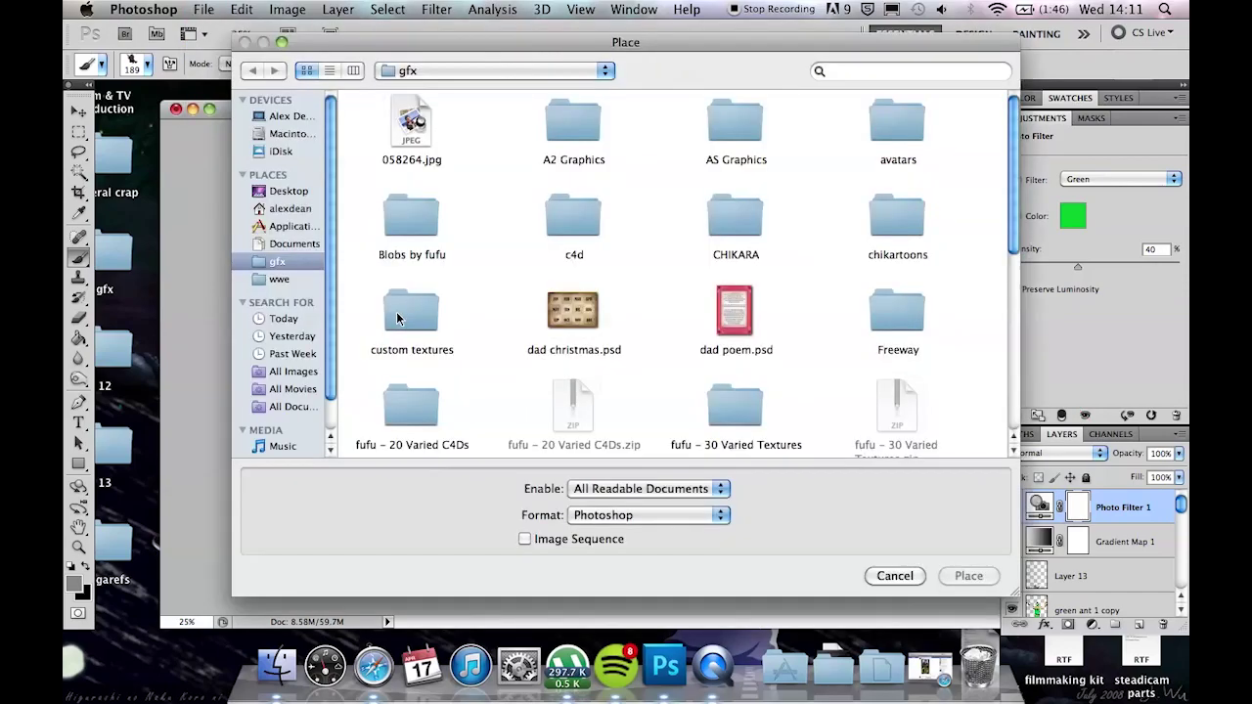
Place the close_up_texture crackle image over the whole poster and commit it.
click(204, 9)
click(396, 311)
scroll(760, 309, down, 5)
scroll(760, 309, down, 5)
click(412, 293)
click(968, 576)
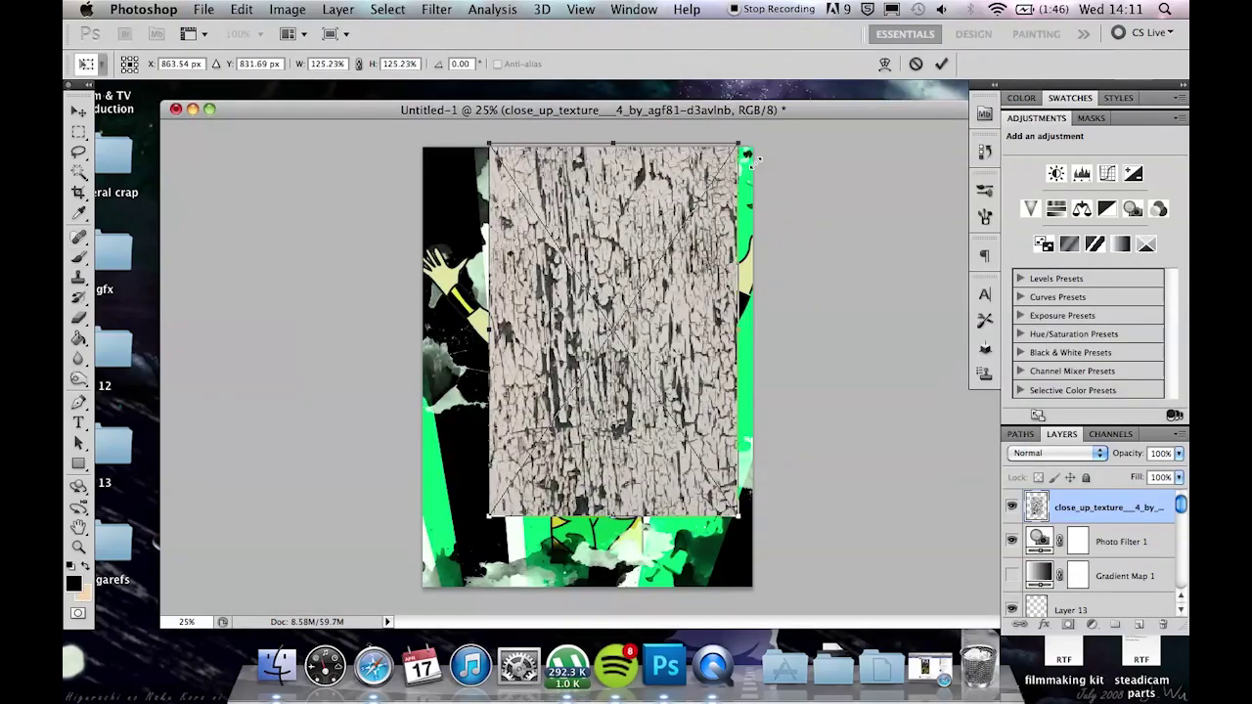
key(Return)
Set the texture to Multiply, move it below Photo Filter 1, and lower its opacity.
click(1056, 453)
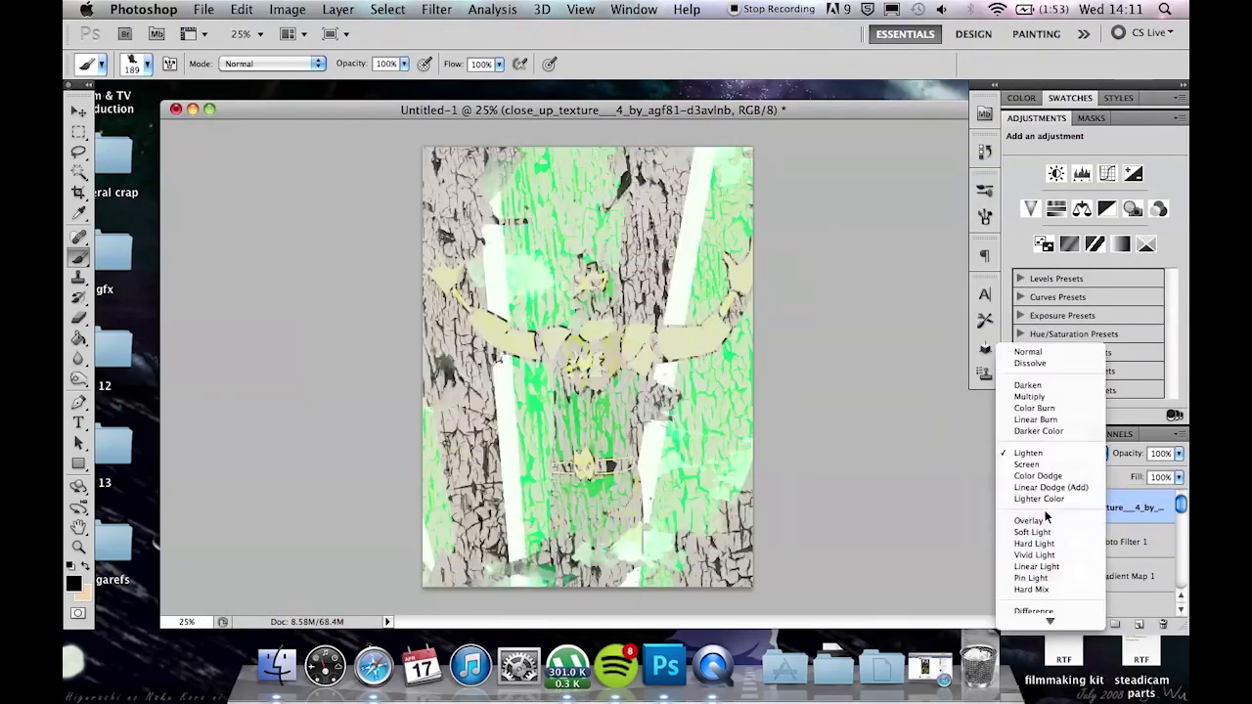
click(1054, 295)
click(1056, 453)
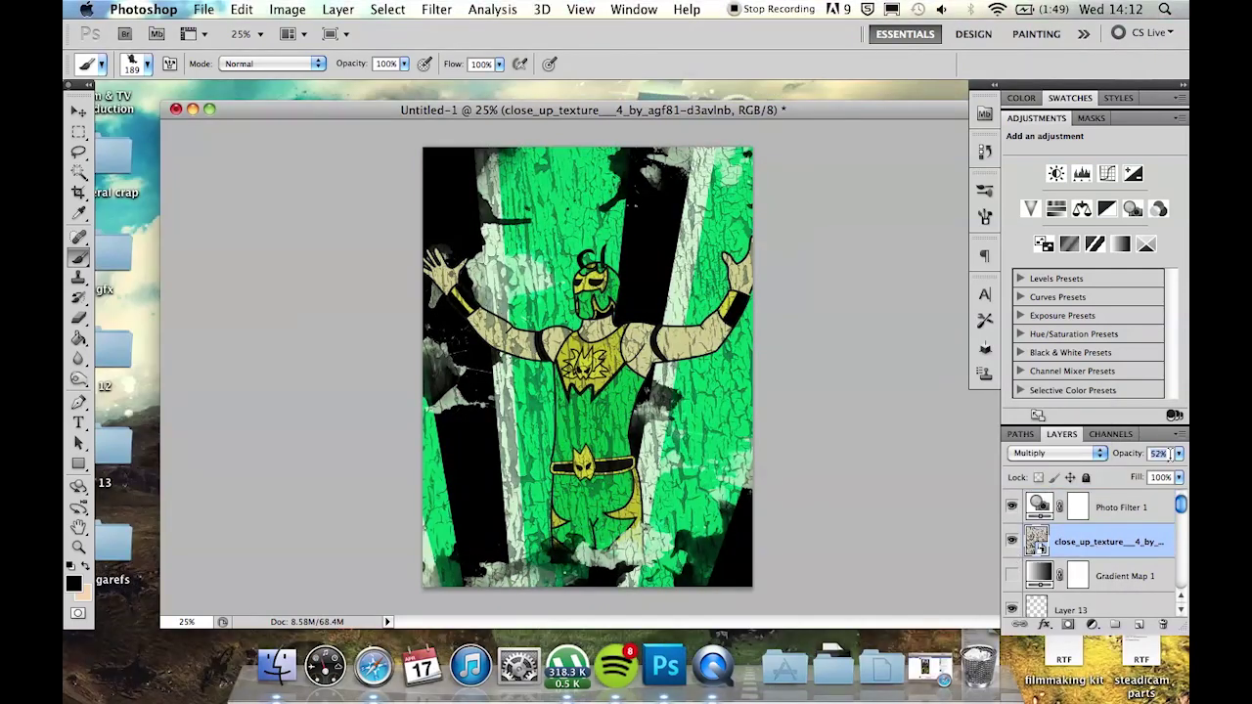
click(1137, 507)
Type 'GREEN ANT!', rotate it -90° and scale it up the left edge.
key(t)
click(425, 382)
text(GREEN ANT)
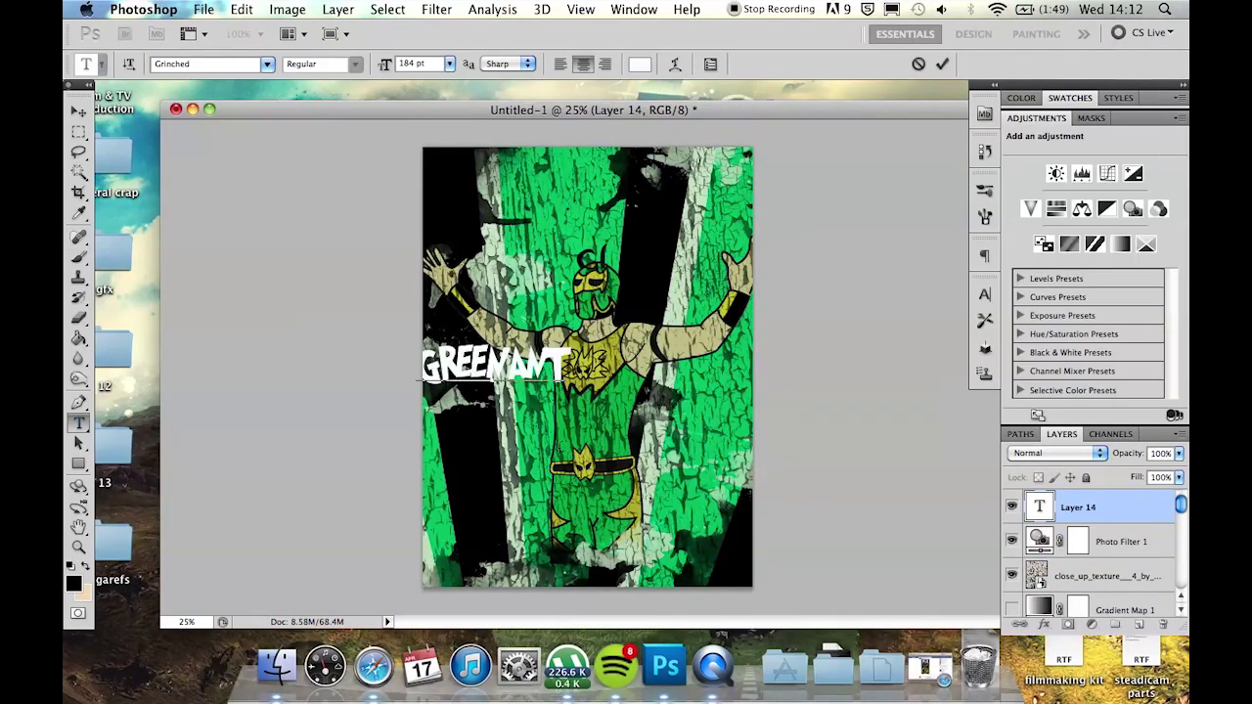
text(!)
key(ctrl+t)
drag(626, 293, 534, 142)
drag(567, 343, 479, 368)
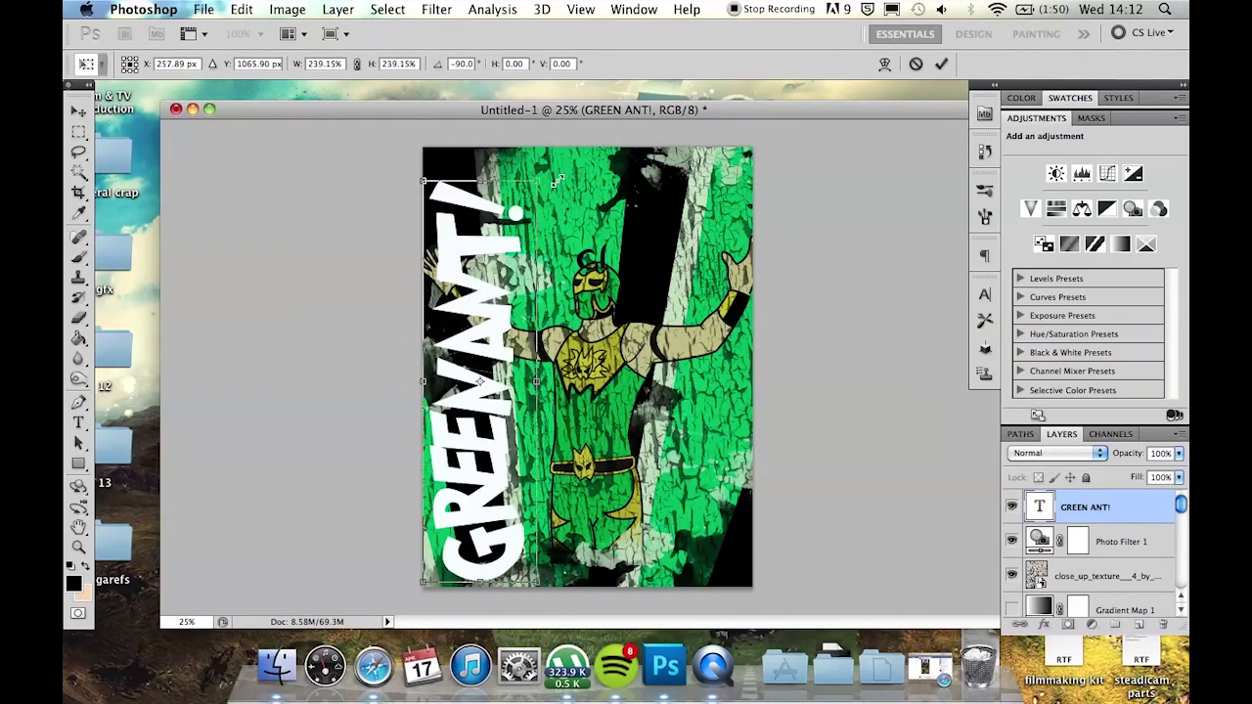
key(Return)
Clip a crackle texture copy to the title at 45% opacity.
click(1011, 507)
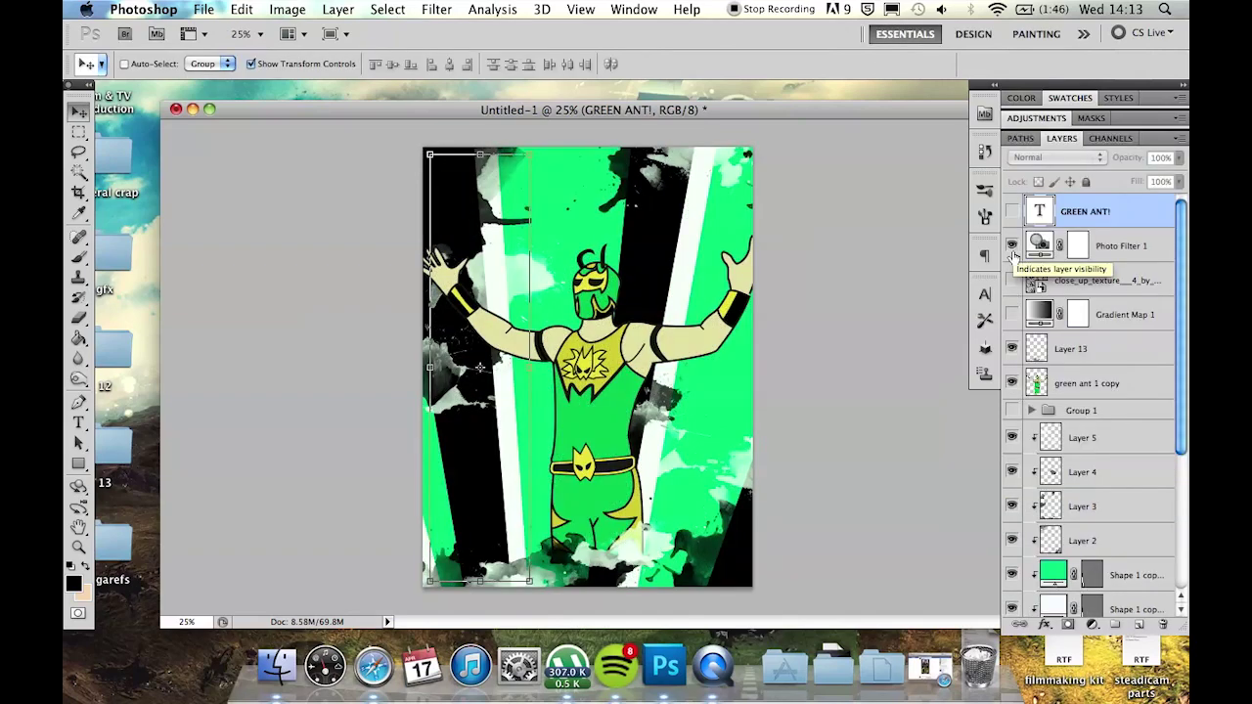
click(286, 9)
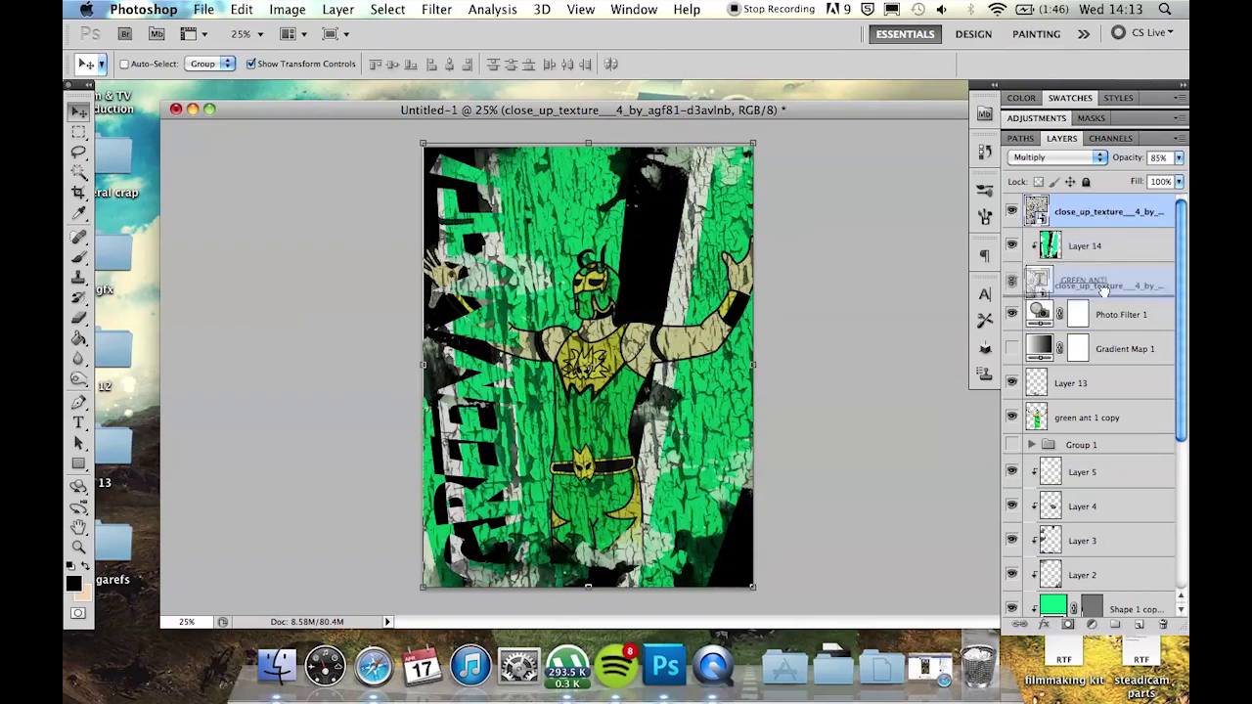
click(1157, 158)
text(45)
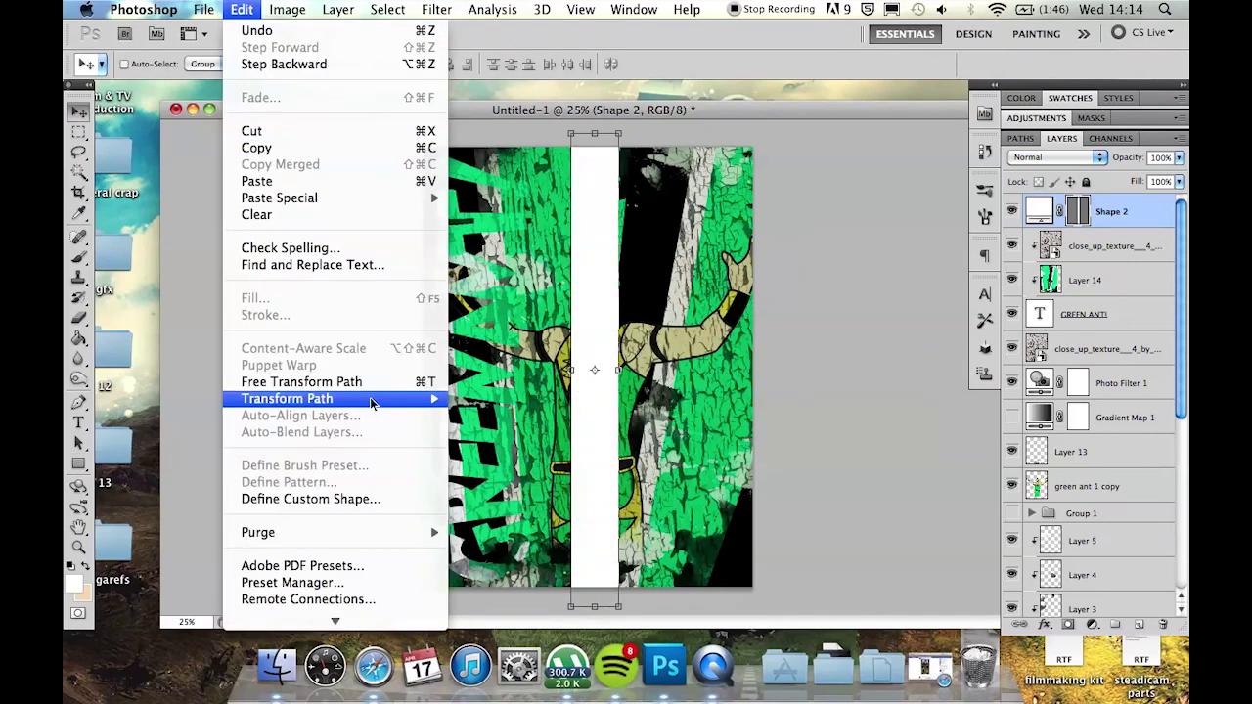
Reshape the white bar into a bright green wedge clipped over the title.
click(509, 478)
drag(570, 134, 546, 137)
key(Return)
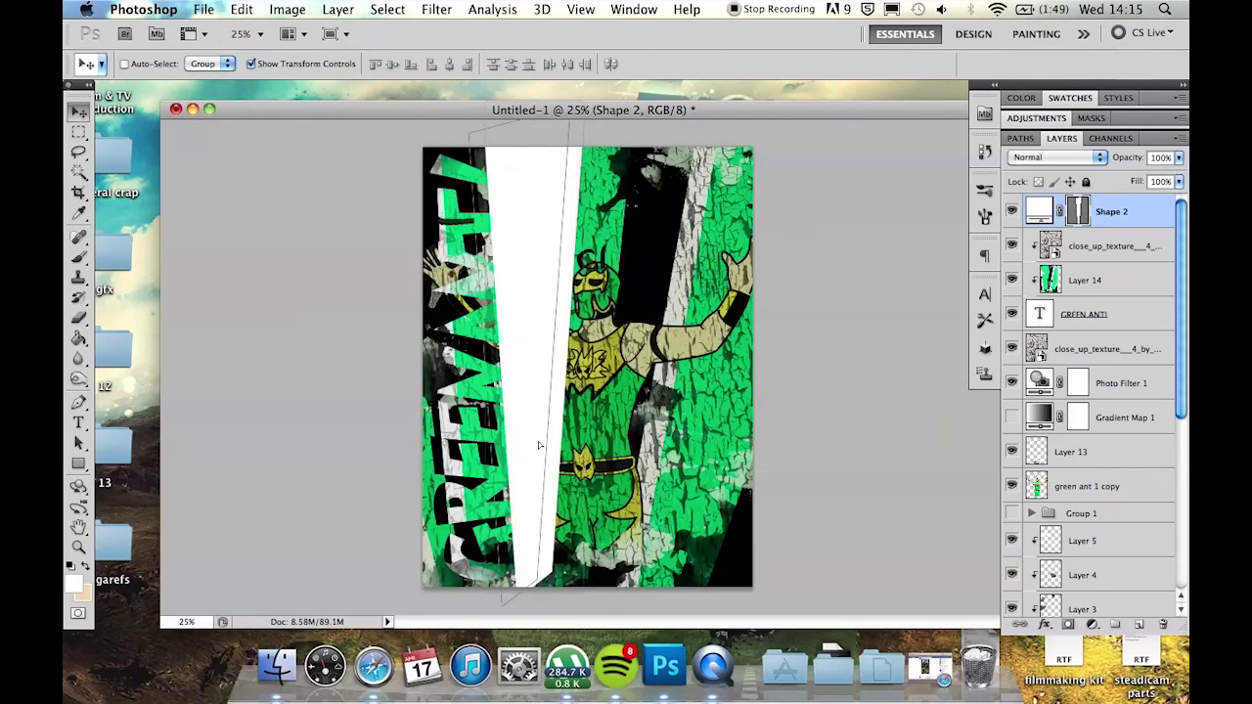
alt+click(1064, 229)
double_click(1052, 245)
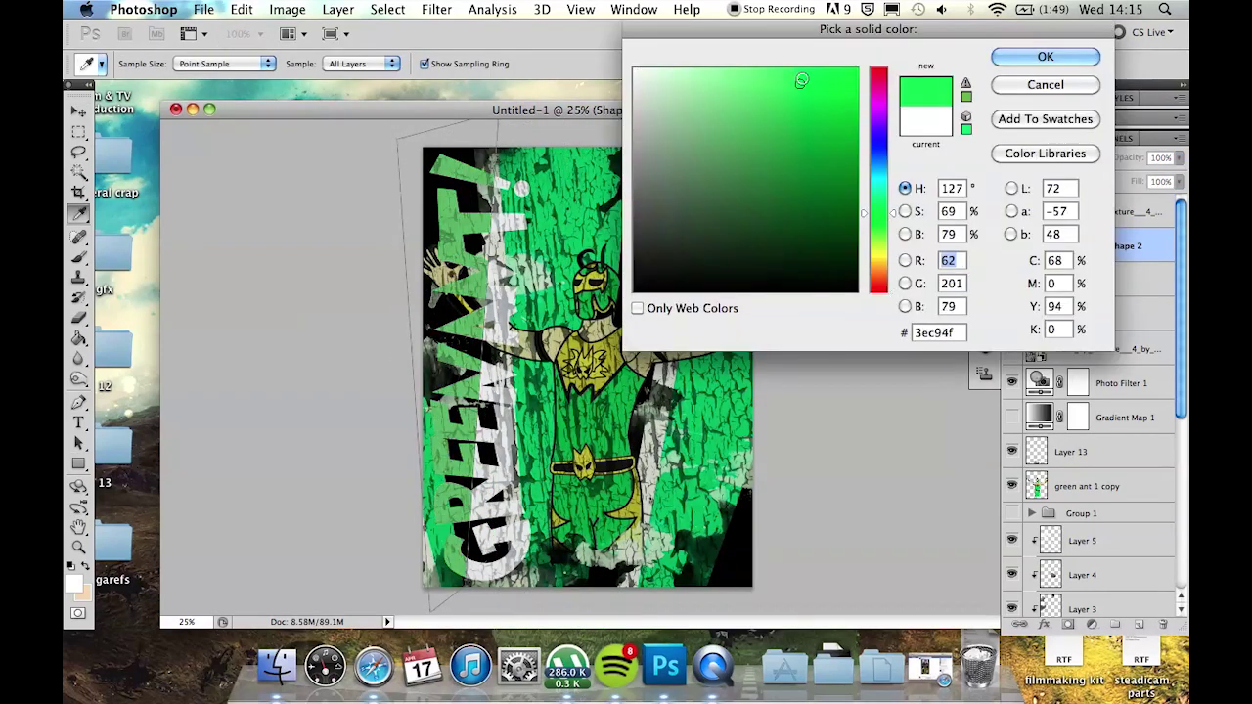
click(1039, 53)
key(ctrl+t)
drag(460, 469, 482, 472)
key(Return)
Add a drop shadow to the 'GREEN ANT!' title.
right_click(1083, 313)
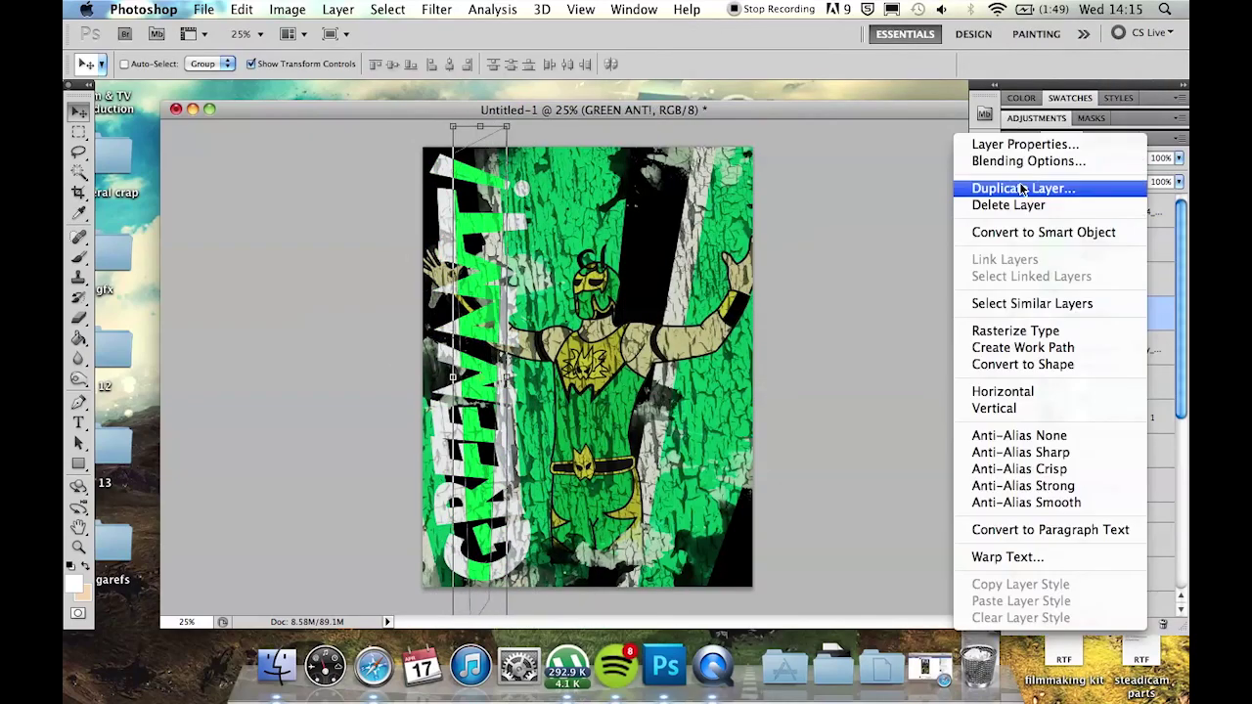
click(1008, 146)
click(713, 178)
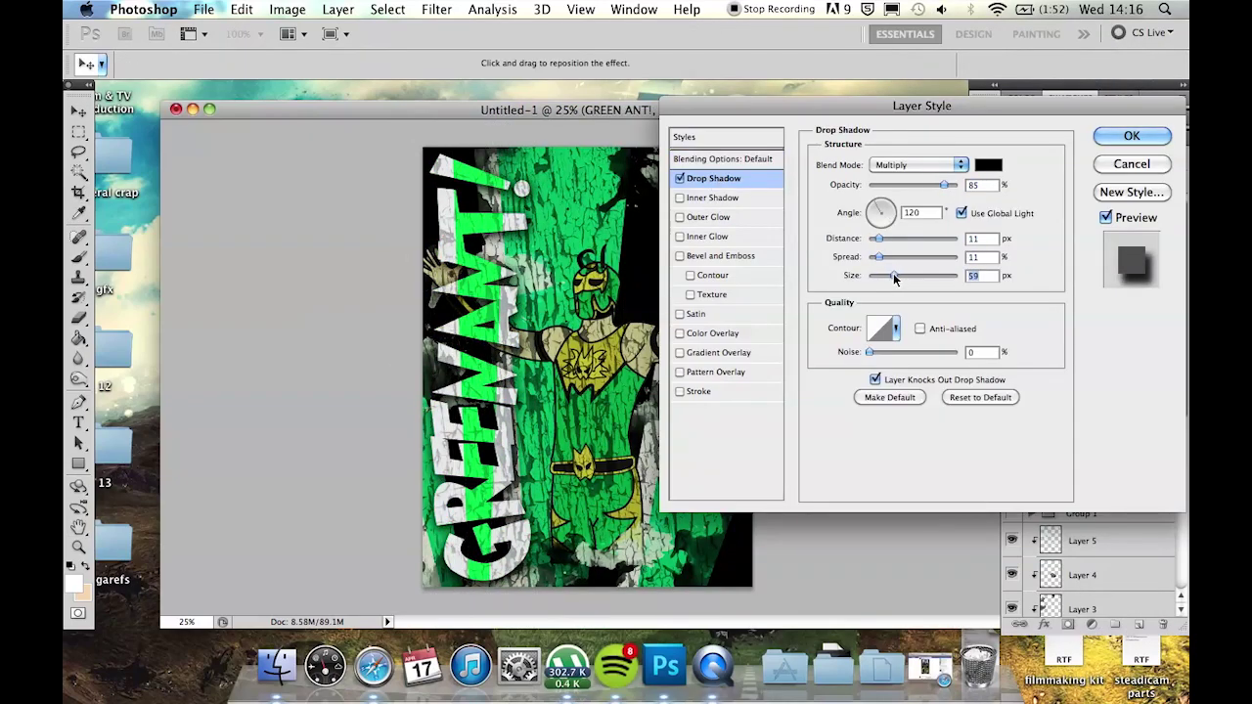
key(Return)
key(ctrl+plus)
key(ctrl+minus)
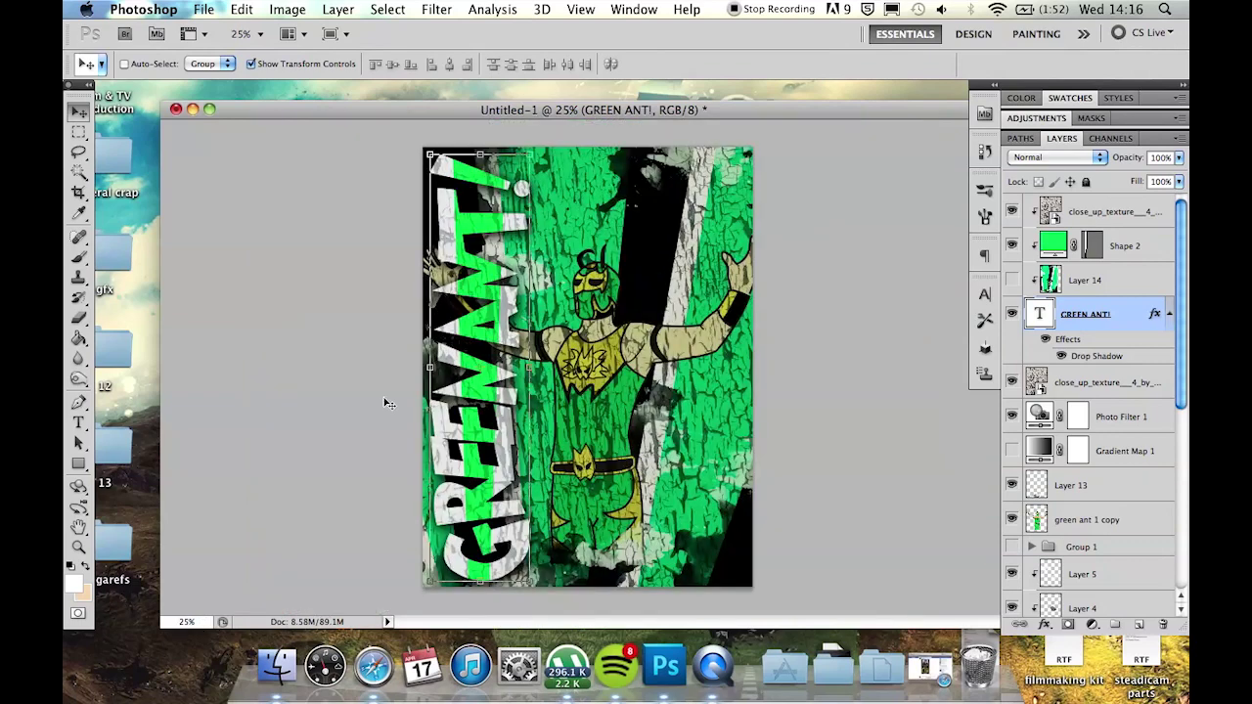
Move the duplicated title layers right and retype the text as 'CHIKARA!'.
drag(479, 362, 684, 362)
key(t)
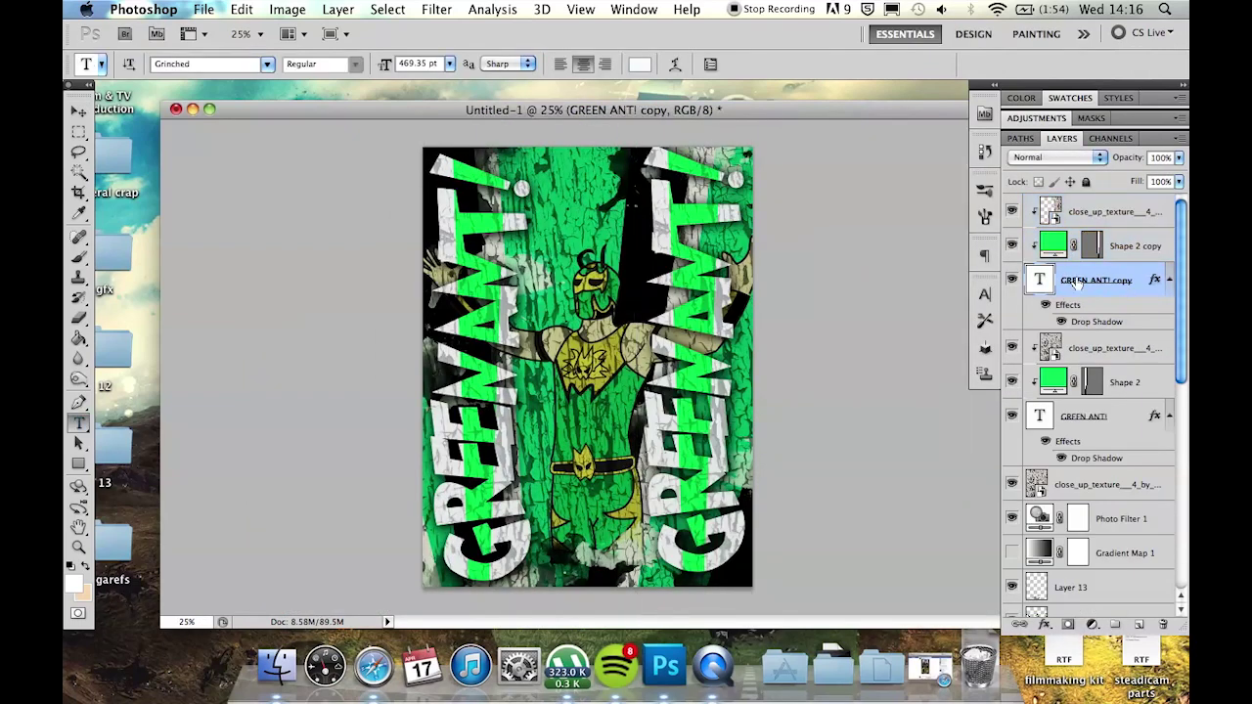
click(694, 362)
key(ctrl+a)
text(CHIKARA!)
key(ctrl+Return)
Rotate 'CHIKARA!' to read horizontally and scale it along the poster bottom.
key(v)
drag(759, 387, 730, 388)
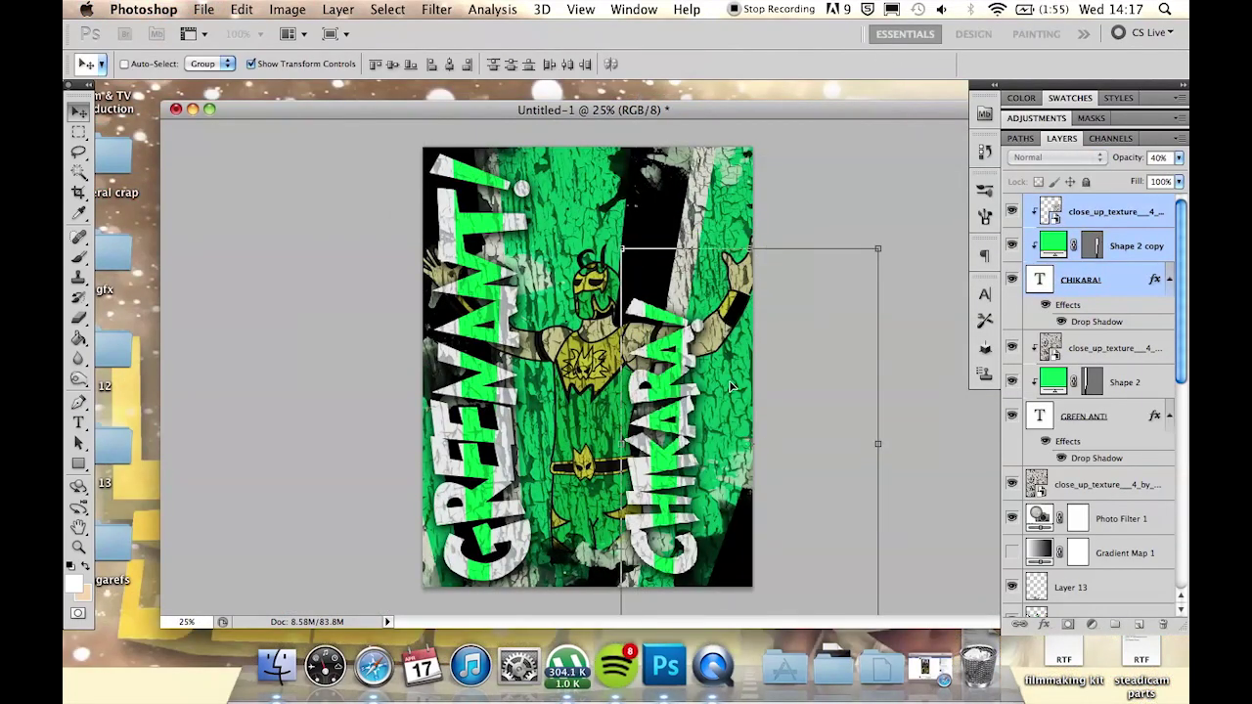
drag(897, 376, 832, 414)
click(771, 245)
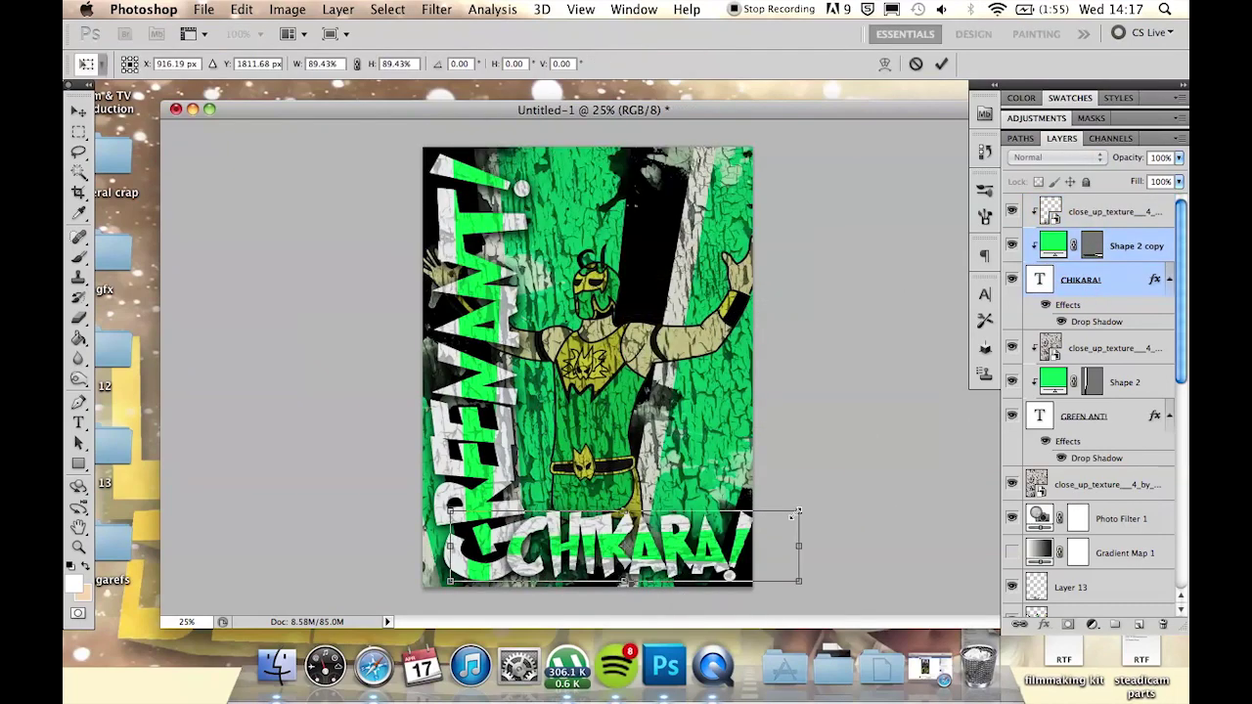
drag(773, 531, 774, 585)
key(Return)
click(1106, 212)
click(338, 9)
Add a Vibrance adjustment layer with Vibrance -79 and Saturation +28.
click(577, 277)
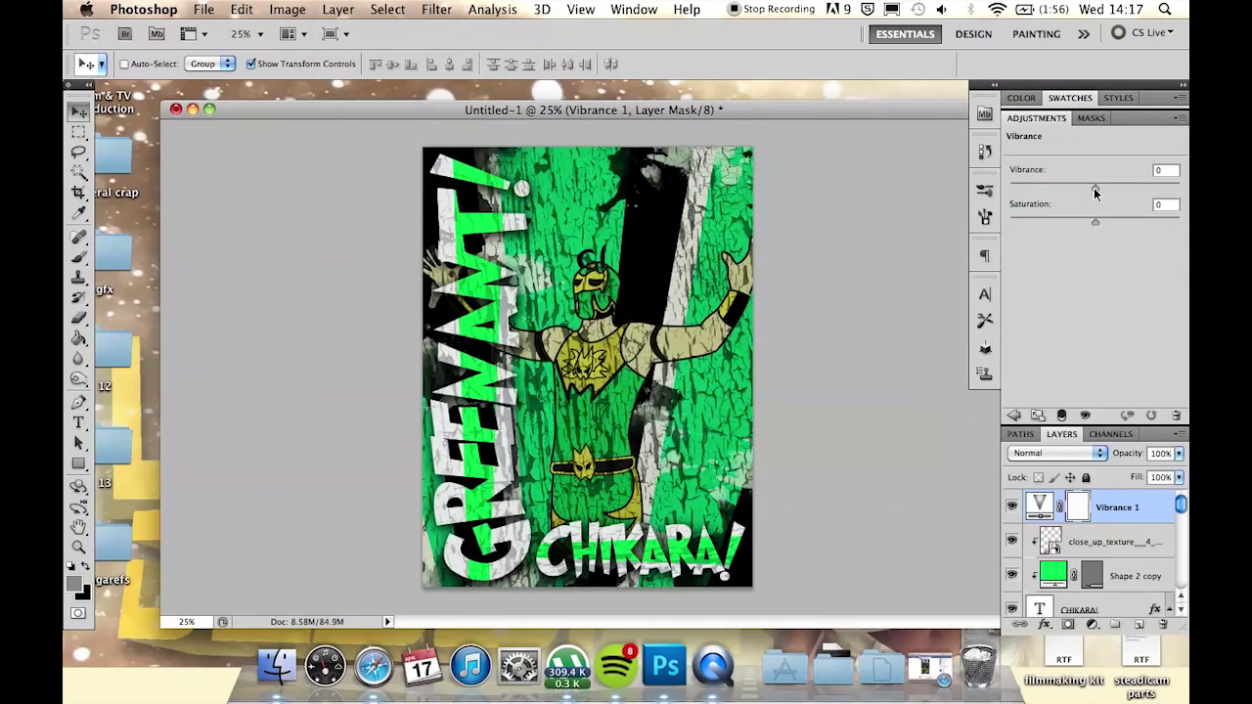
drag(1161, 223, 1118, 223)
drag(1064, 187, 1003, 510)
click(1013, 508)
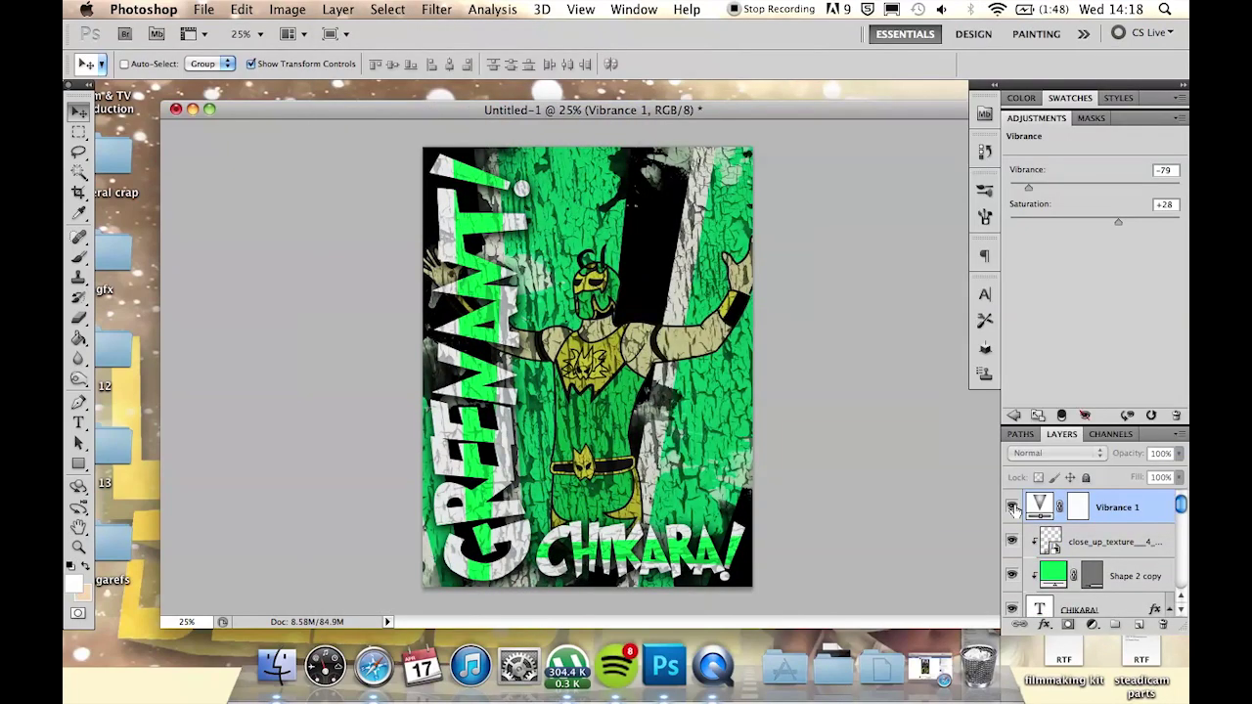
Add an Exposure adjustment layer with a small Offset and Gamma 1.12.
click(338, 9)
click(626, 237)
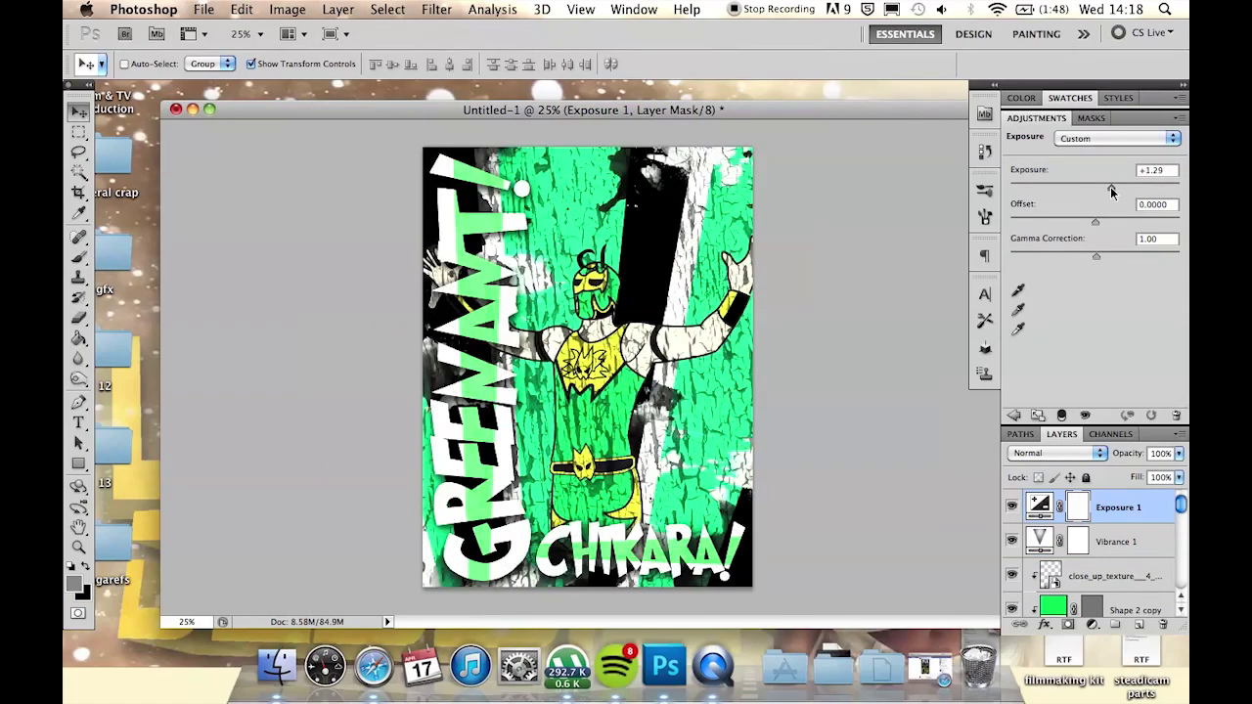
mouse_move(1118, 217)
mouse_down()
mouse_move(1089, 256)
mouse_move(1113, 226)
mouse_move(1096, 222)
mouse_up()
key(super+plus)
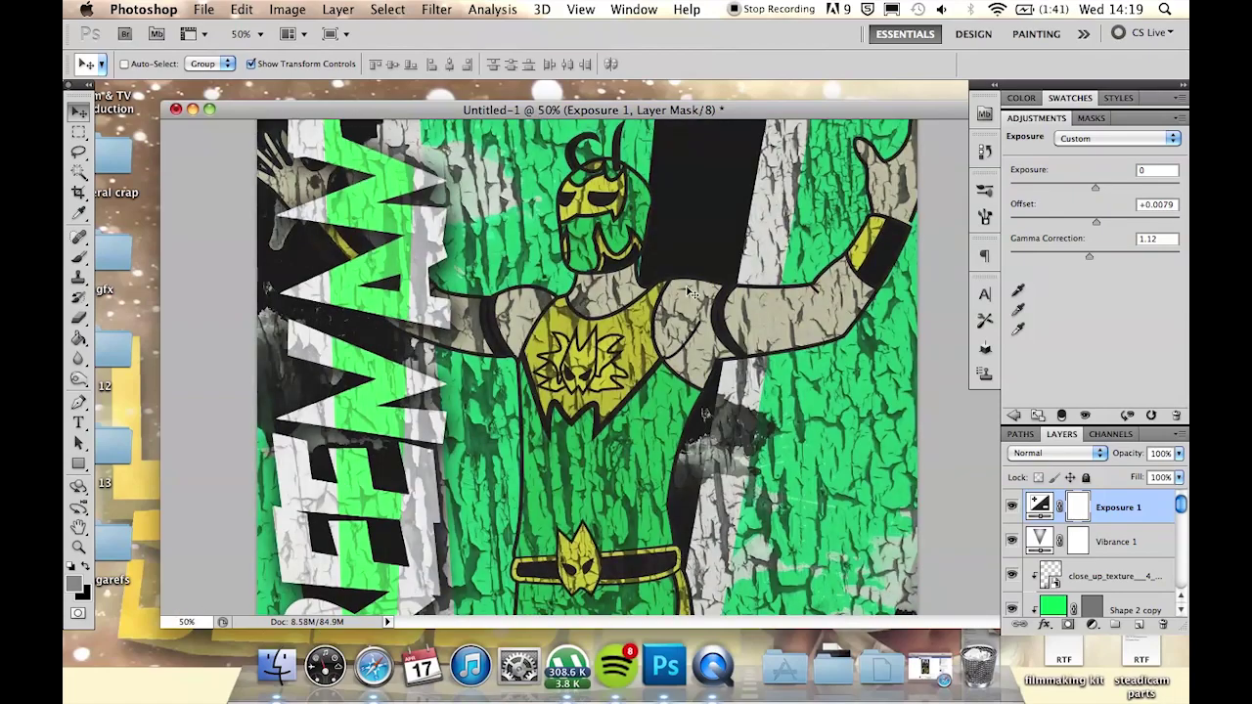